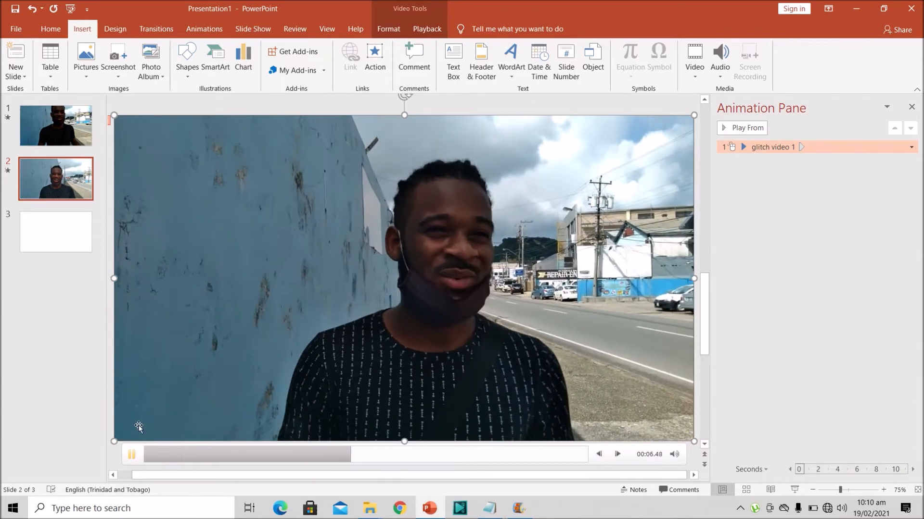
Duplicate the video on slide 2 and place the copy directly over the original
scroll(135, 433, "up", 1)
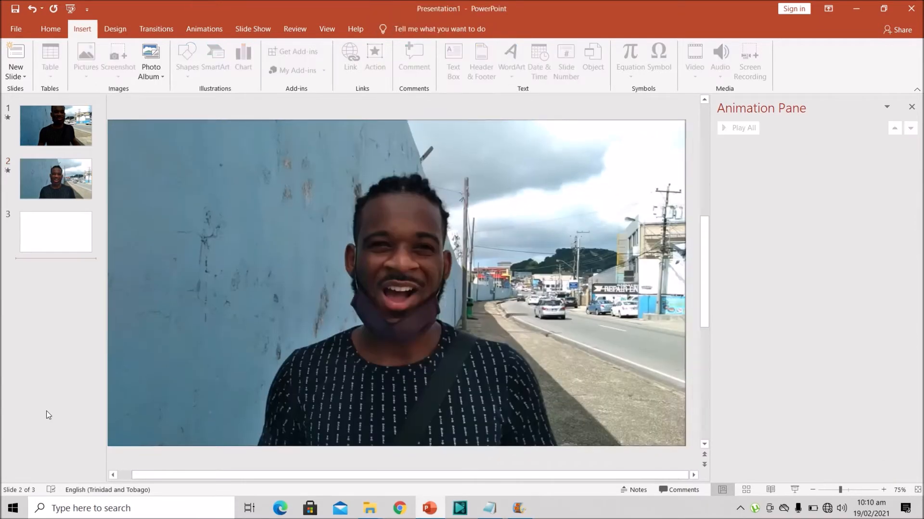
left_click(48, 415)
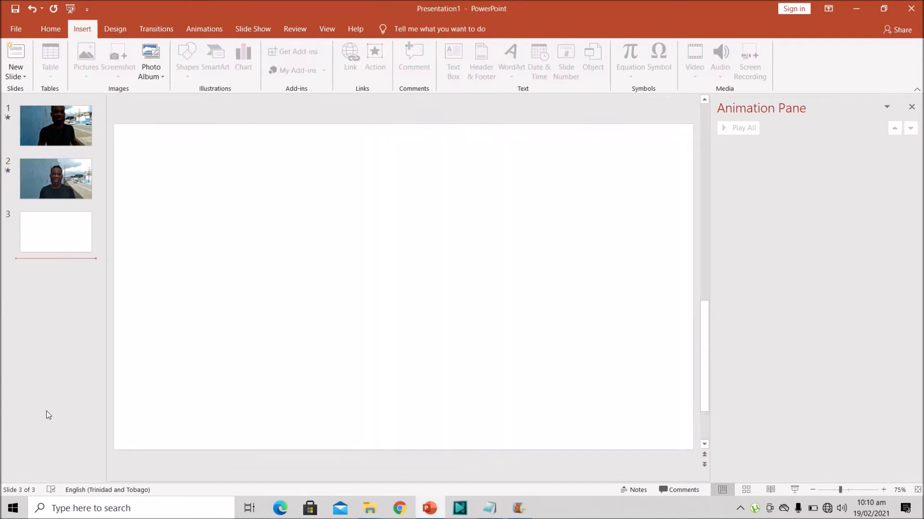
left_click(76, 188)
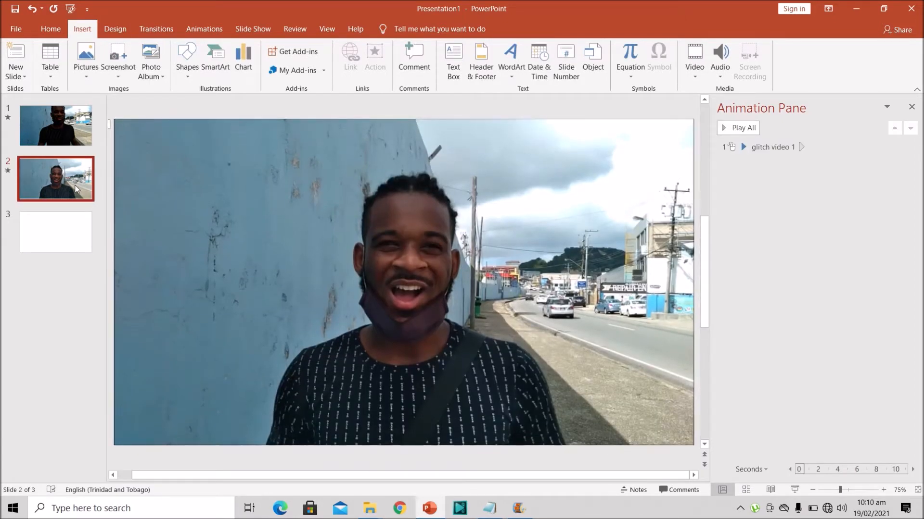
left_click(307, 210)
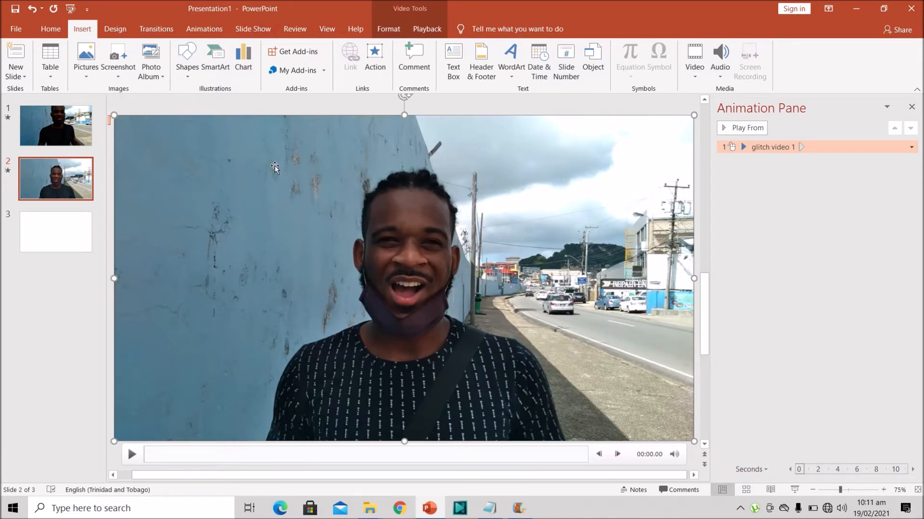
key("ctrl+d")
left_click_drag(279, 202, 271, 195)
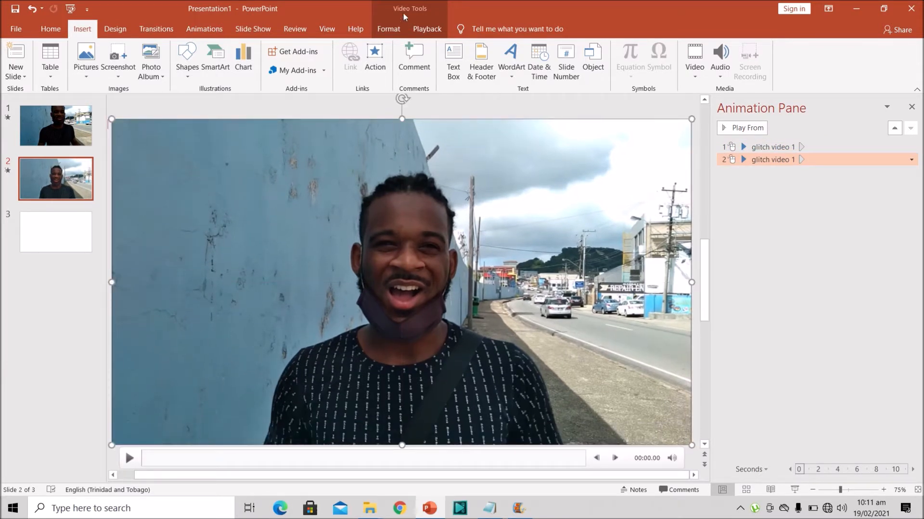
Crop both sides of the duplicate video so it frames the man at about 18.9 cm wide
left_click(388, 30)
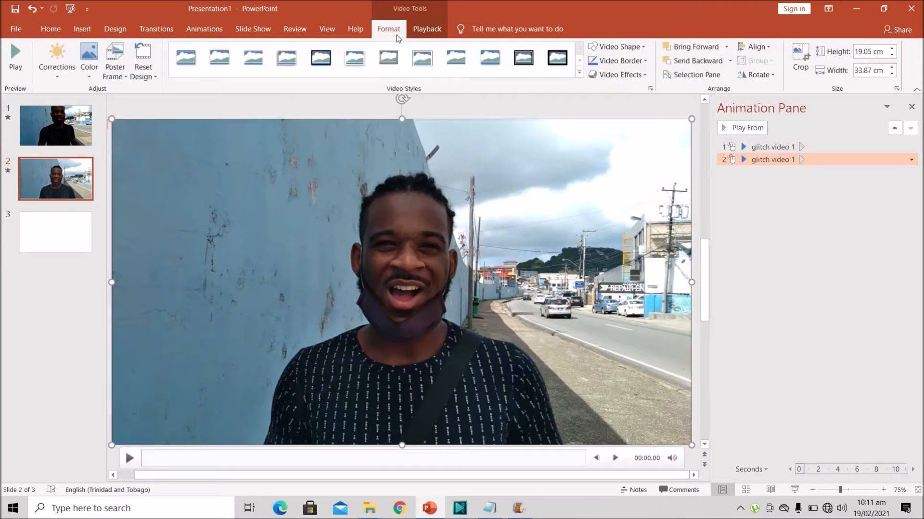
left_click(800, 57)
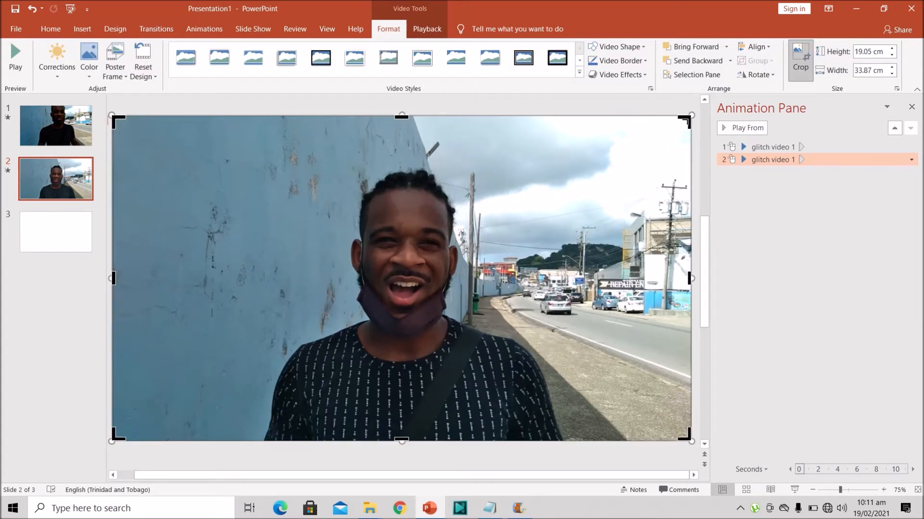
left_click_drag(689, 119, 577, 127)
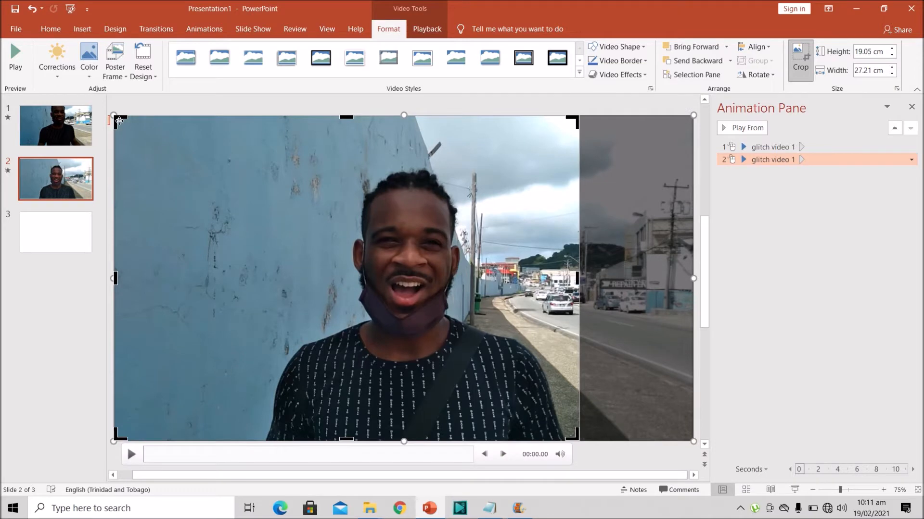
left_click_drag(119, 121, 256, 124)
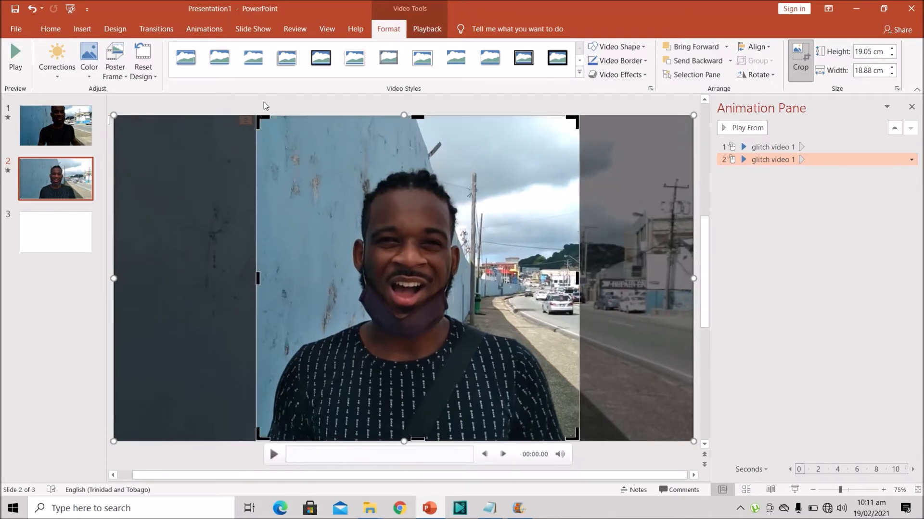
left_click(264, 102)
left_click(402, 247)
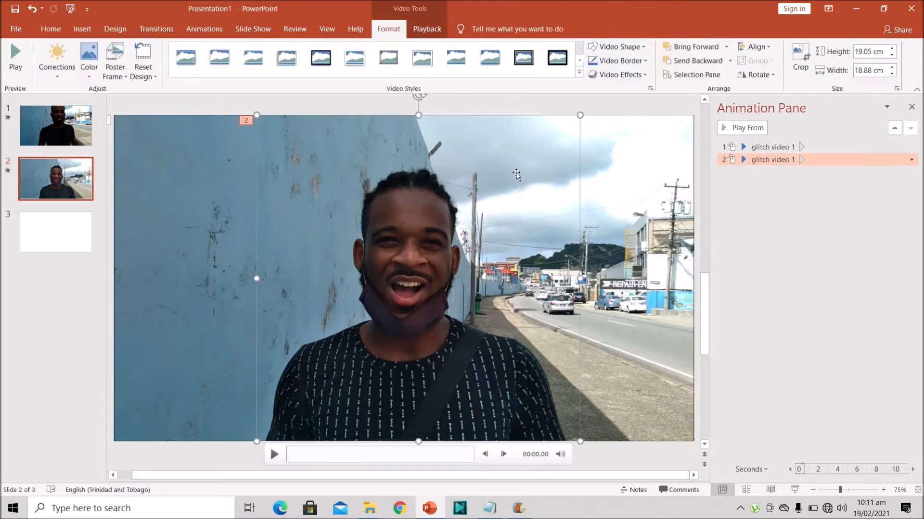
Set the cropped duplicate's Play animation to start With Previous
left_click(214, 25)
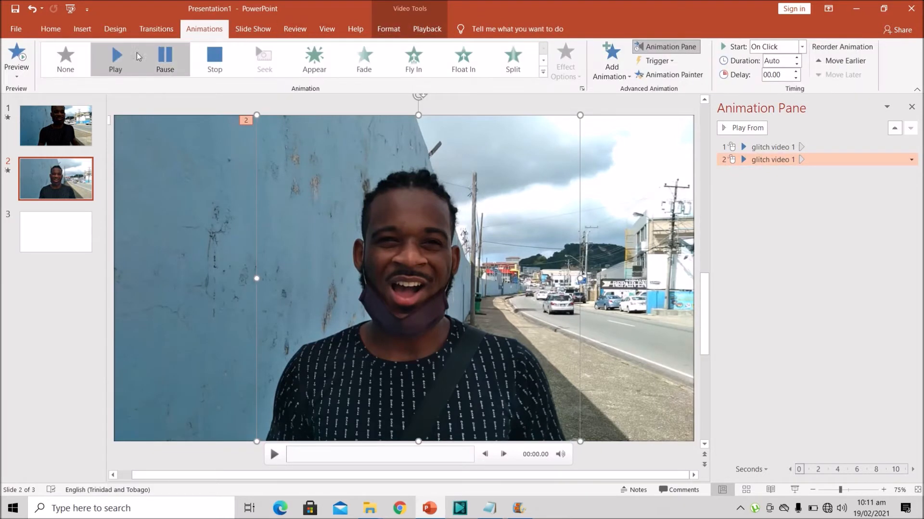
left_click(802, 46)
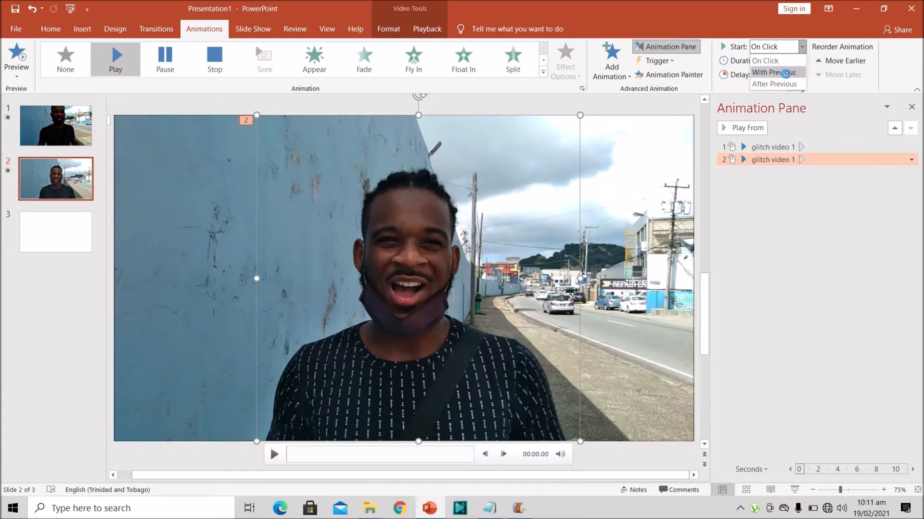
left_click(785, 74)
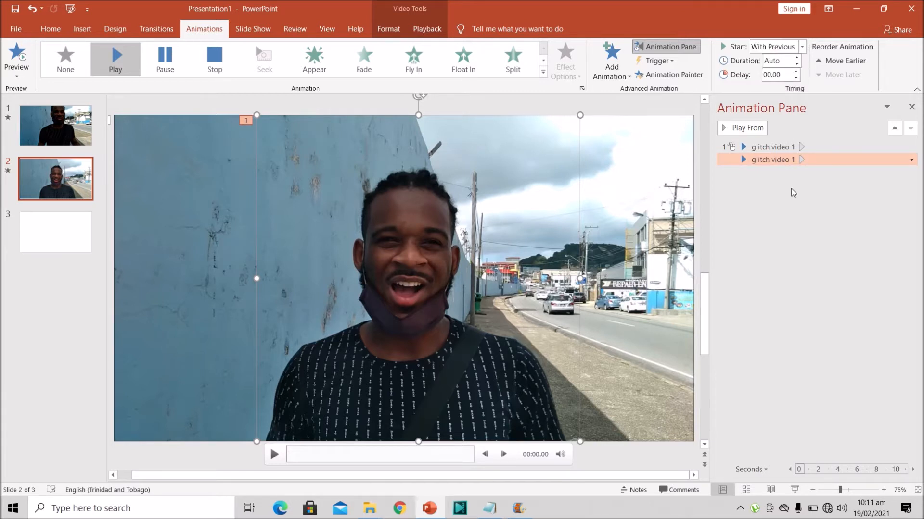
Add a Random Bars entrance animation to the cropped duplicate and set it to start With Previous
scroll(397, 217, "up", 1)
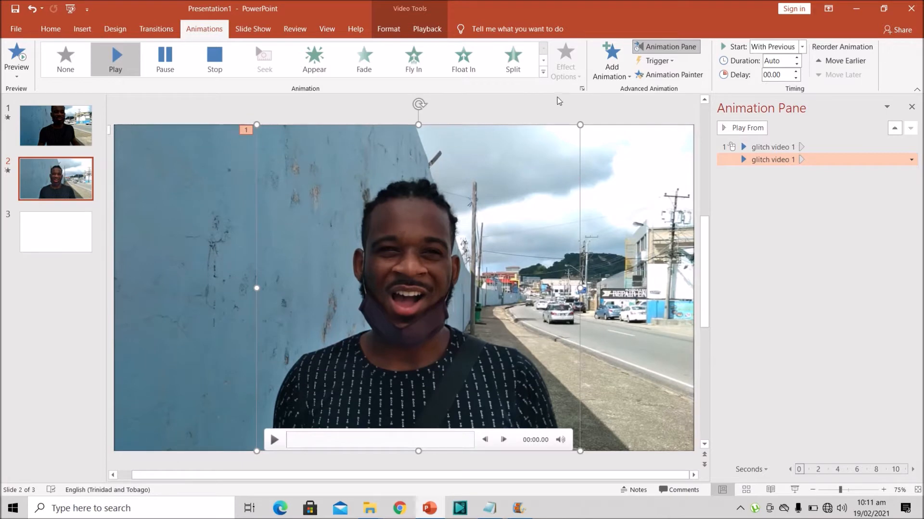
left_click(614, 80)
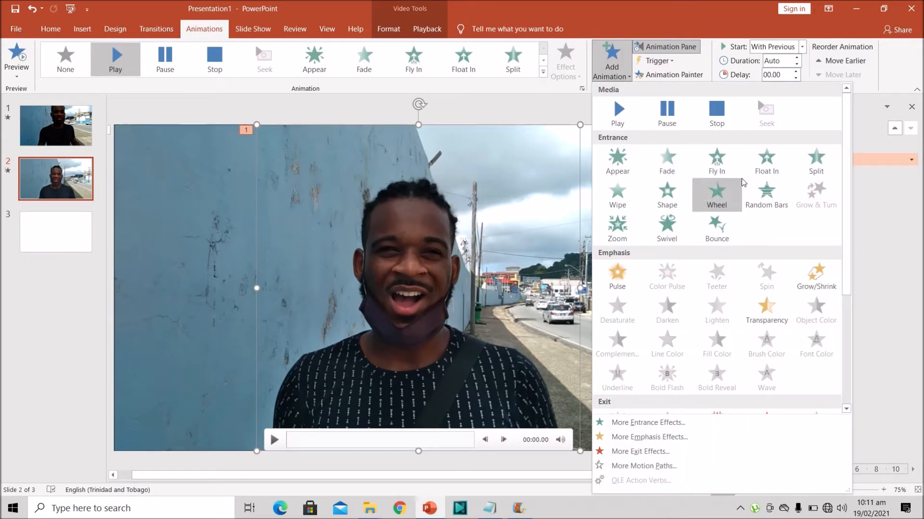
left_click(775, 201)
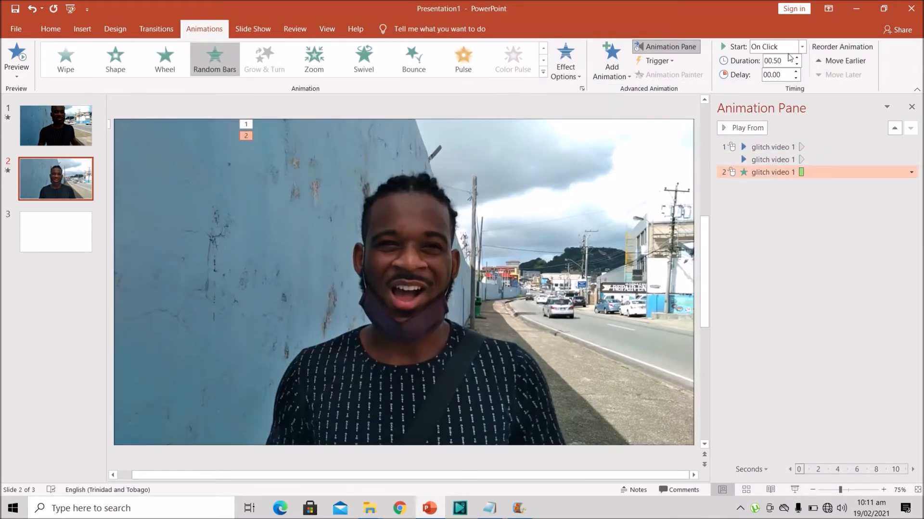
left_click(801, 47)
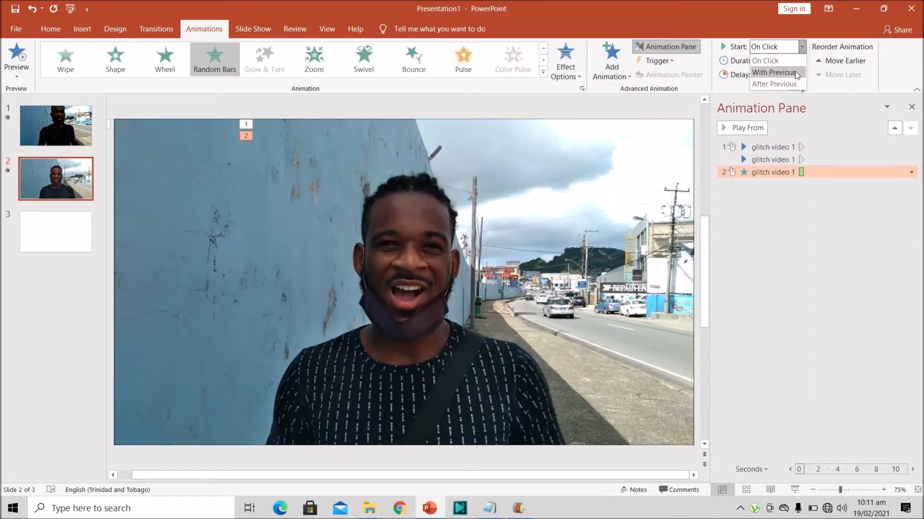
left_click(774, 72)
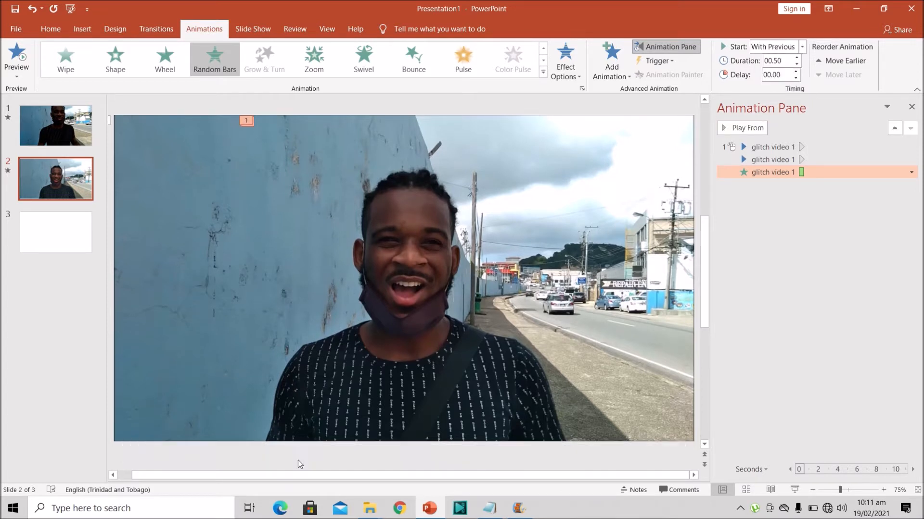
Play the cropped video to find the moment for the glitch, and set the Random Bars animation's delay to 1.75 seconds
left_click(368, 373)
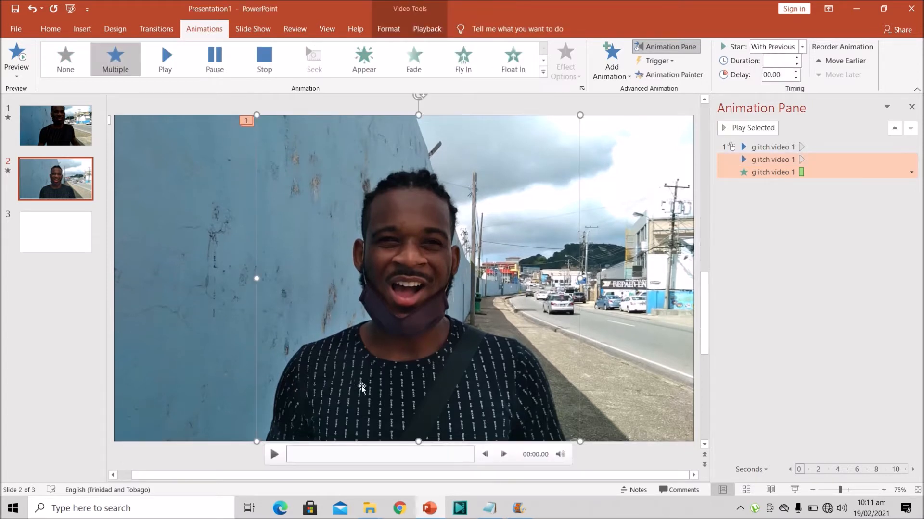
left_click(275, 456)
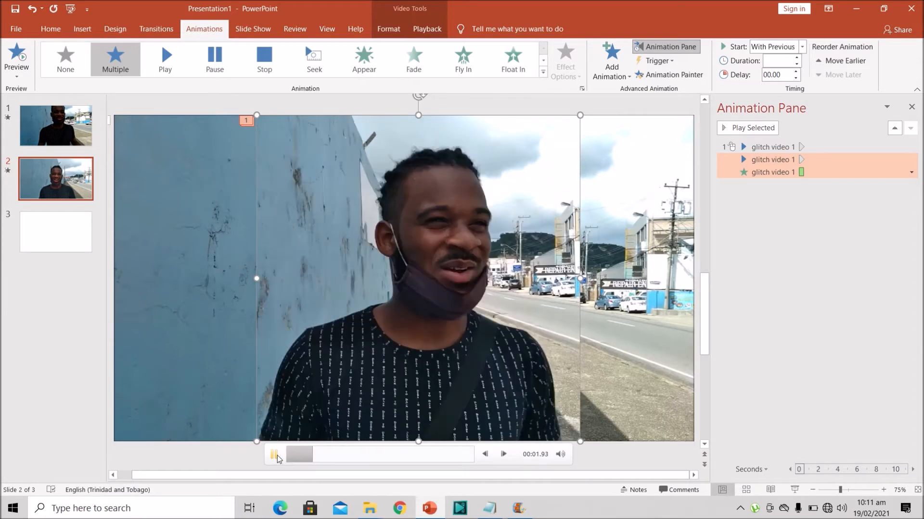
left_click(275, 456)
left_click(311, 455)
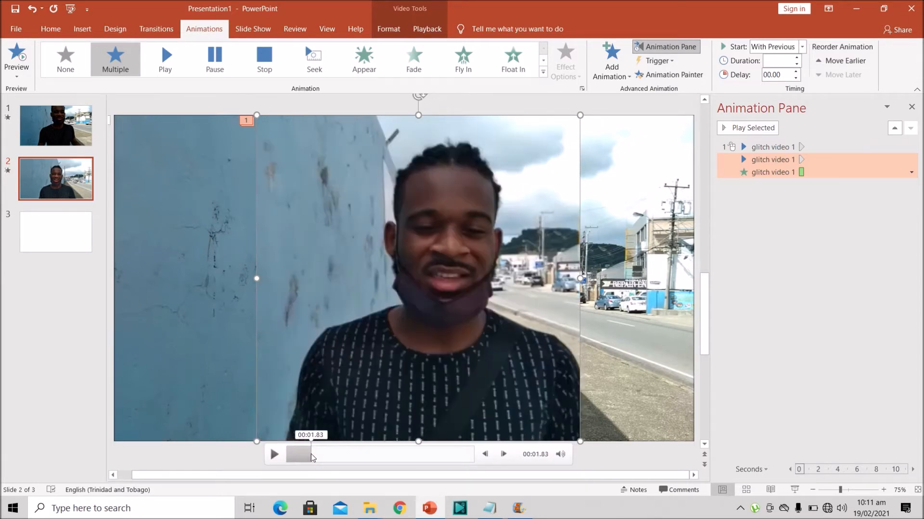
left_click(785, 243)
left_click(796, 171)
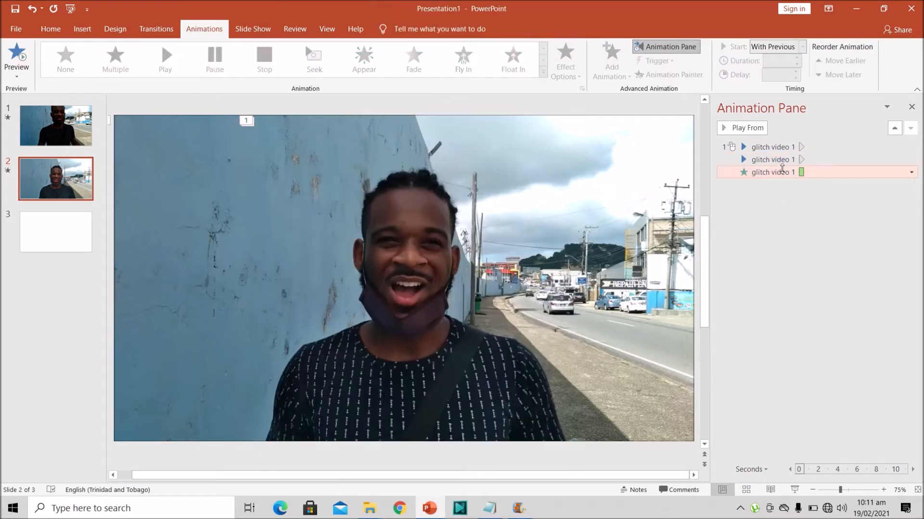
left_click(795, 72)
left_click(796, 72)
left_click(795, 72)
left_click(796, 72)
left_click(796, 72)
left_click(796, 72)
left_click(795, 72)
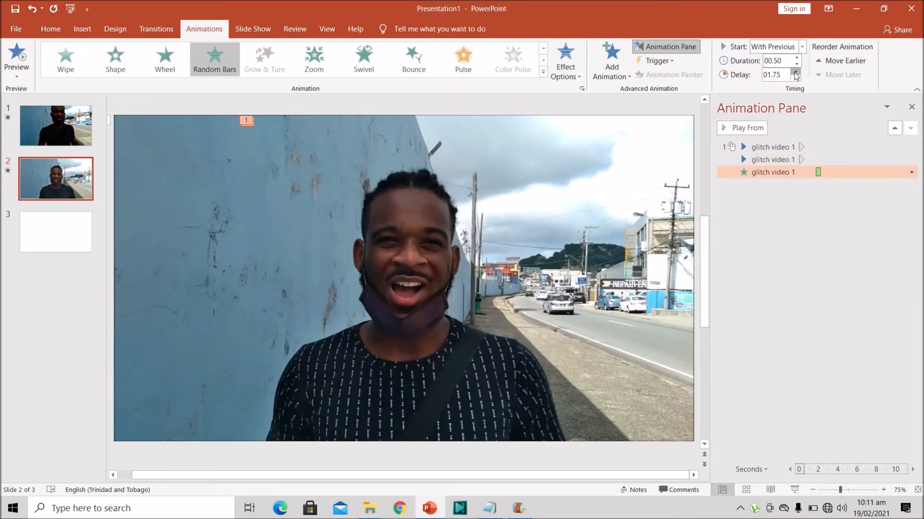
Set the Random Bars animation to repeat 10 times in its timing options
double_click(772, 171)
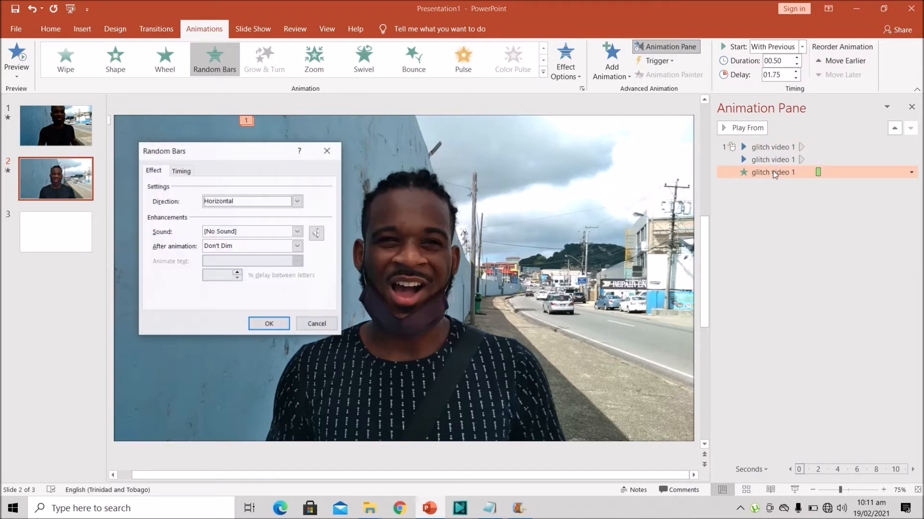
left_click(177, 171)
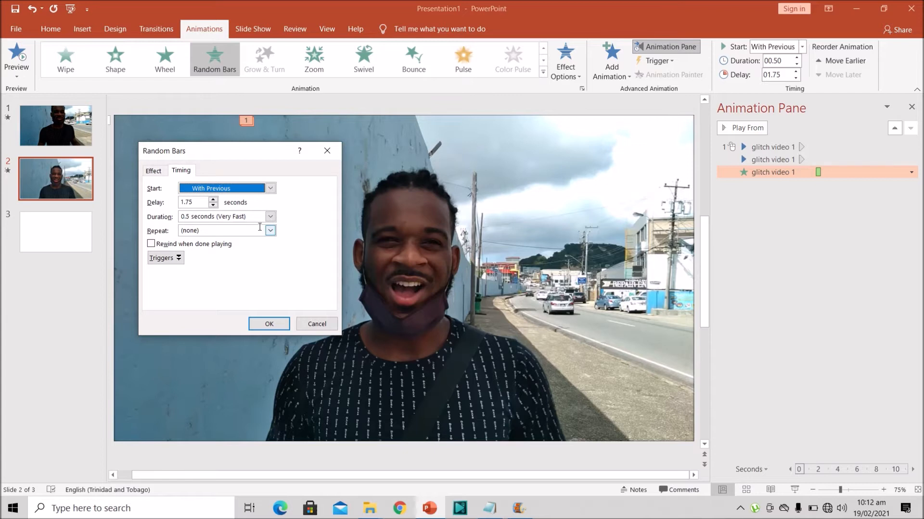
left_click(271, 231)
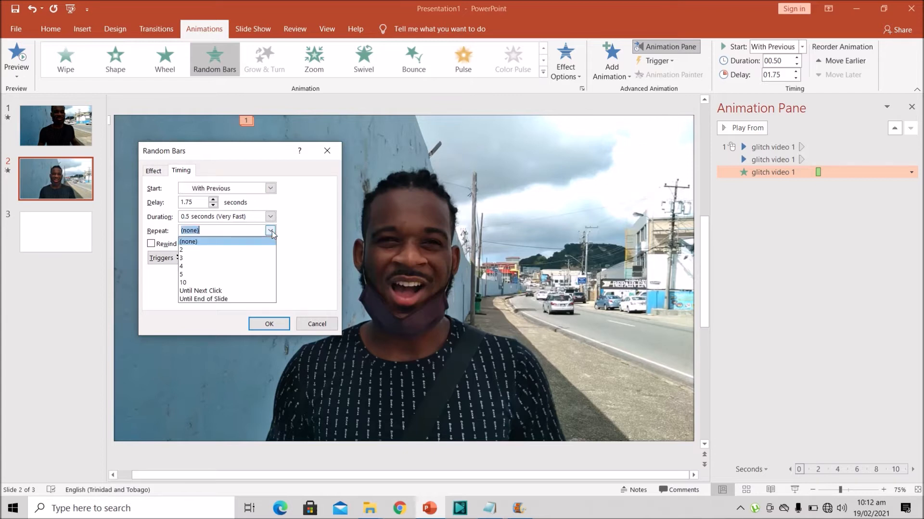
left_click(246, 287)
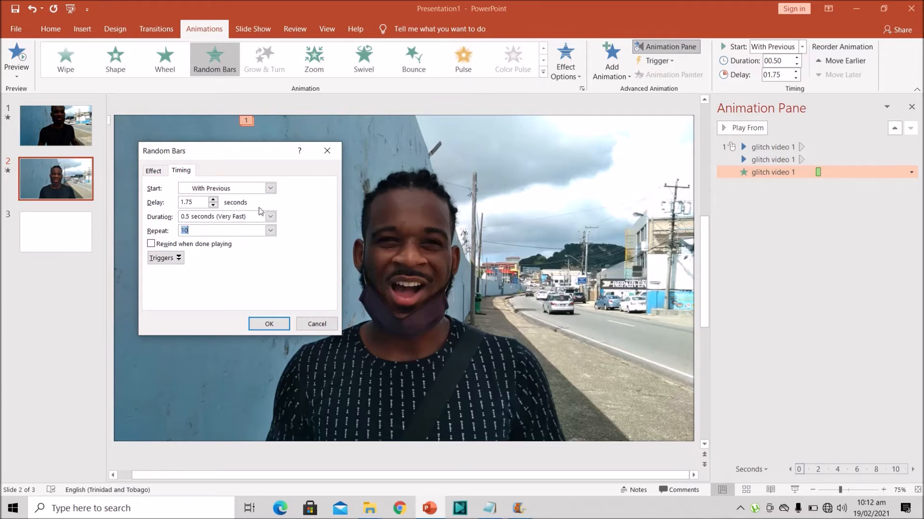
left_click(270, 324)
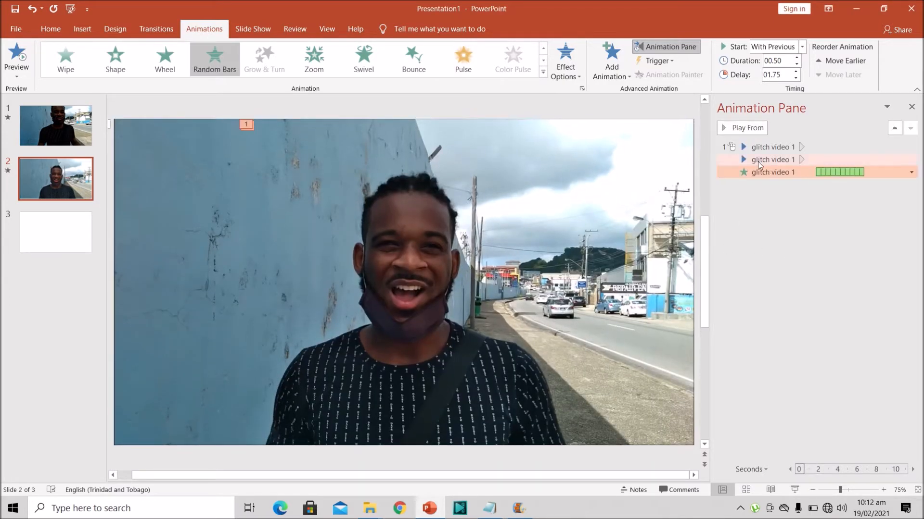
Add a Pulse emphasis animation to the cropped video, starting With Previous with a 1.75-second delay
left_click(459, 256)
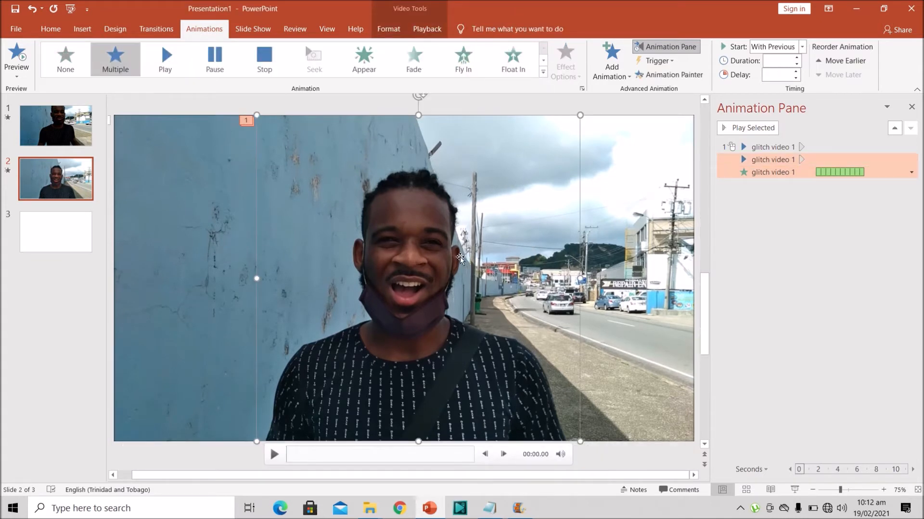
left_click(614, 76)
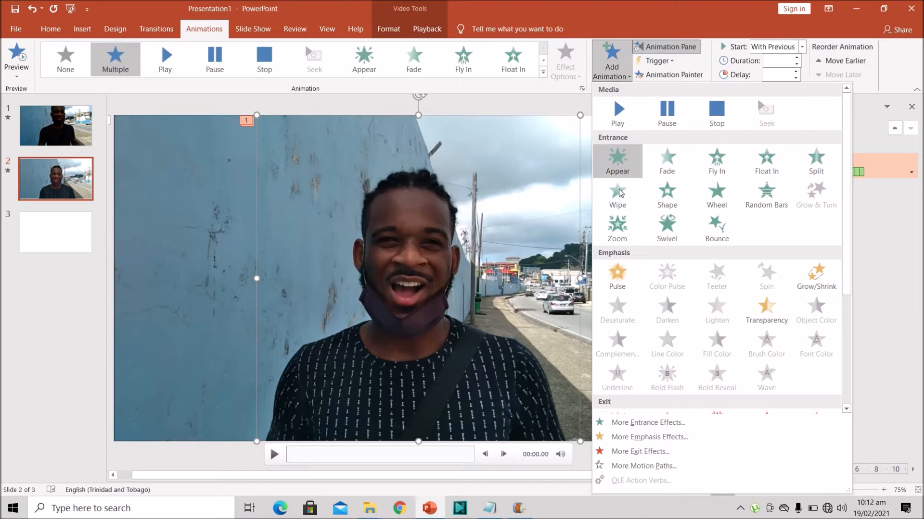
left_click(617, 276)
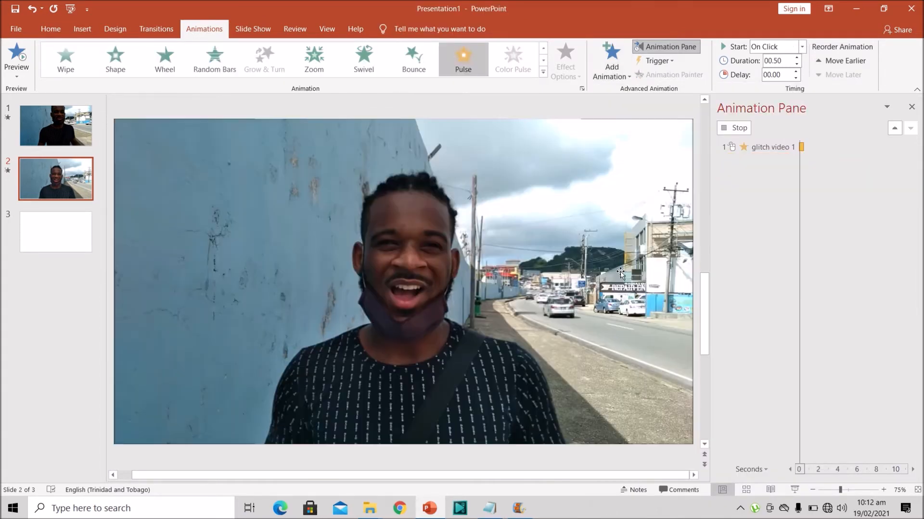
left_click(802, 46)
left_click(796, 73)
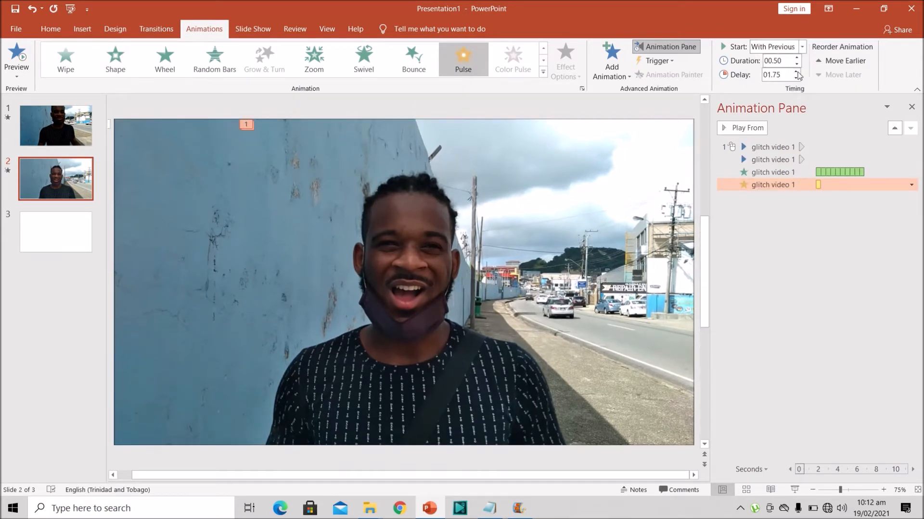
Set the Pulse animation to repeat 10 times in its timing options
double_click(779, 188)
left_click(190, 172)
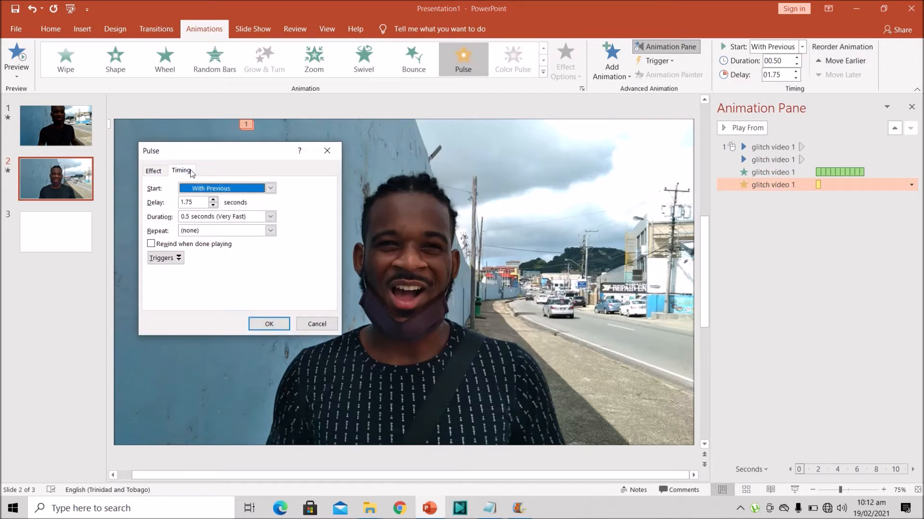
left_click(270, 230)
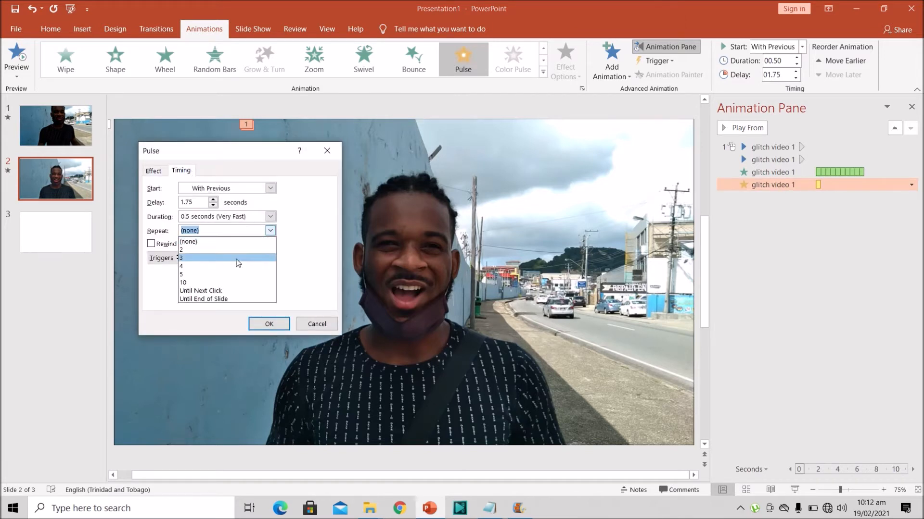
left_click(222, 283)
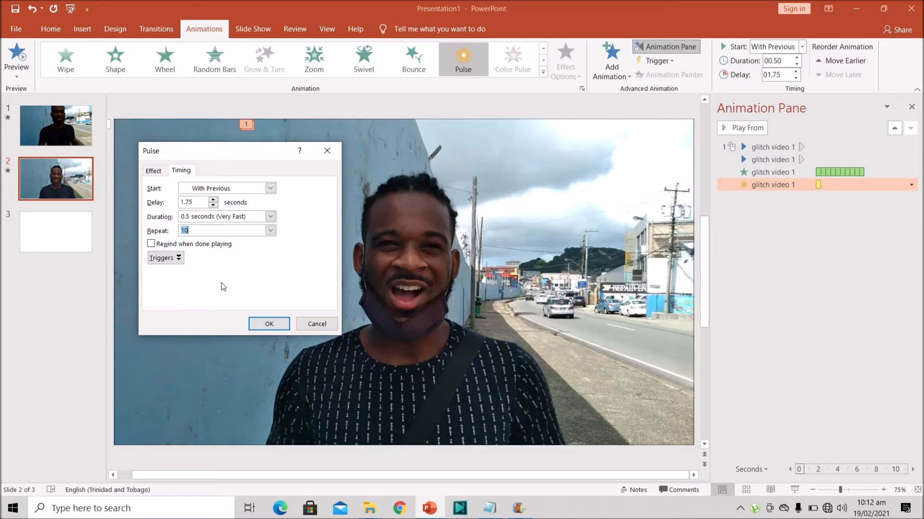
left_click(269, 324)
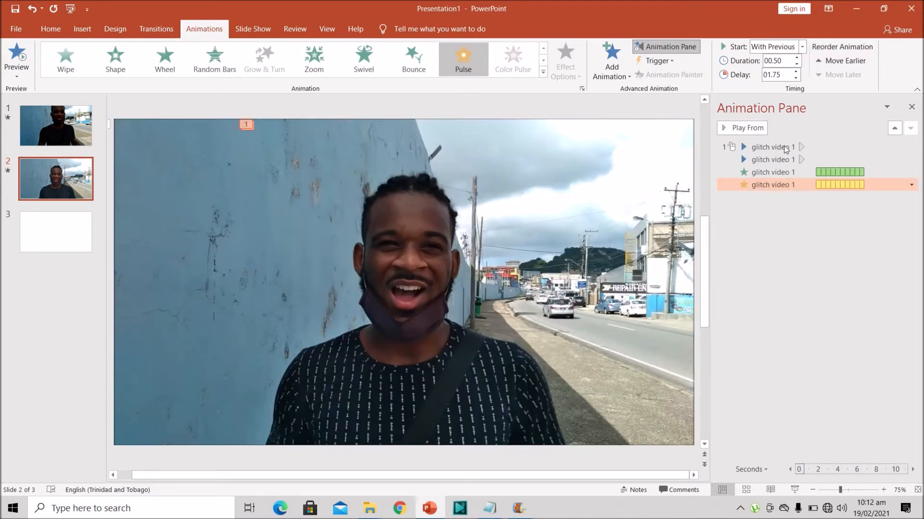
Add a Grow/Shrink emphasis animation to the cropped video, starting With Previous with a 1.75-second delay
left_click(773, 213)
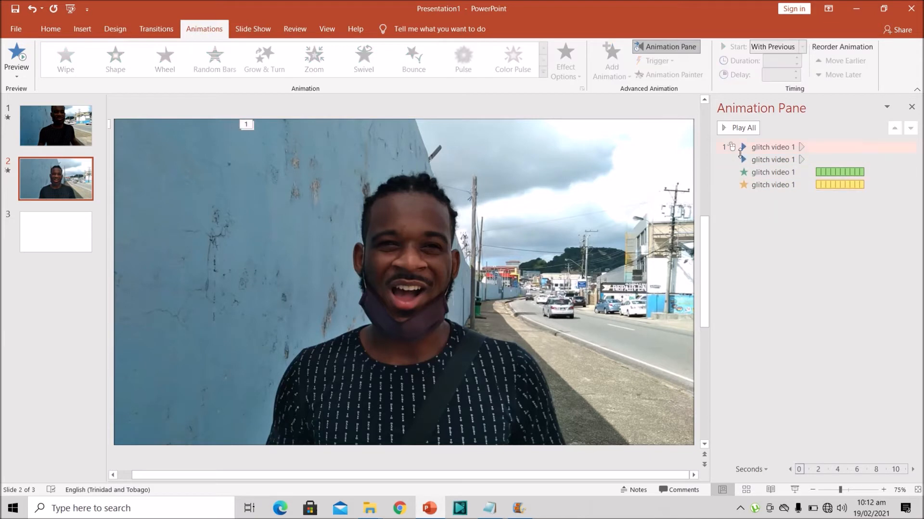
left_click(524, 238)
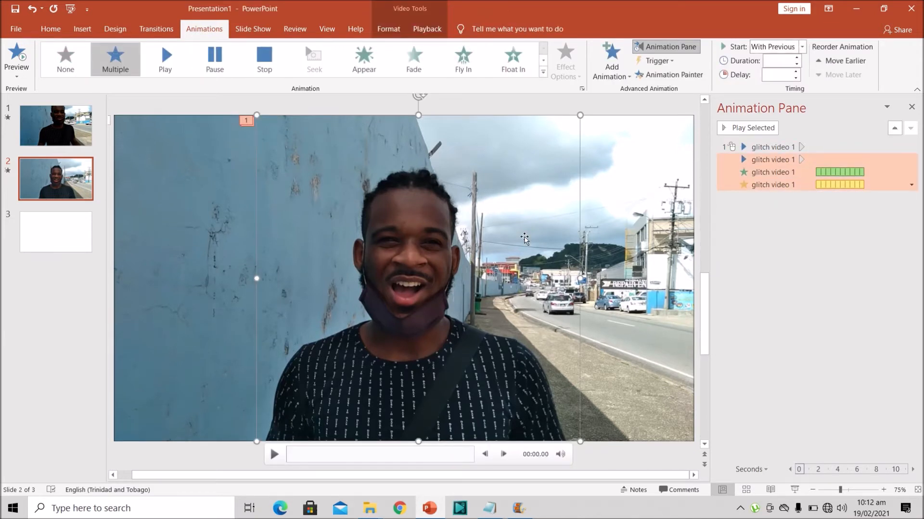
left_click(612, 62)
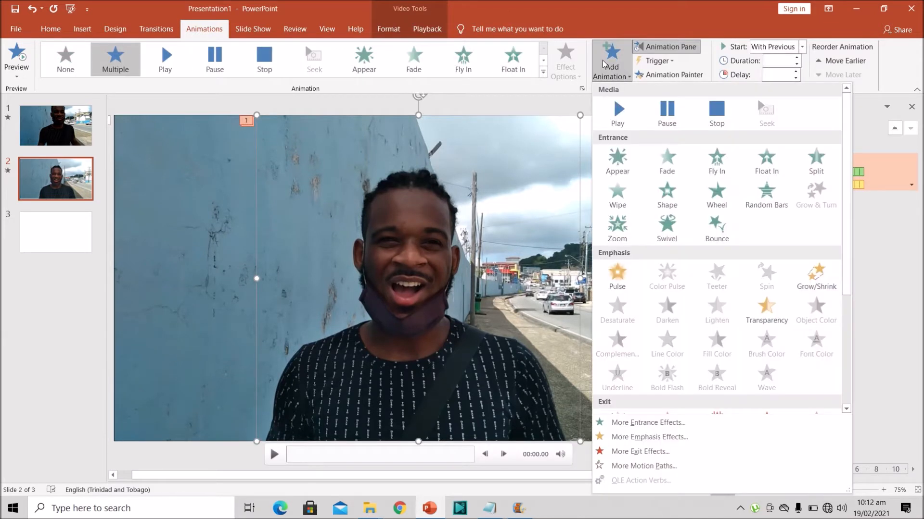
left_click(817, 272)
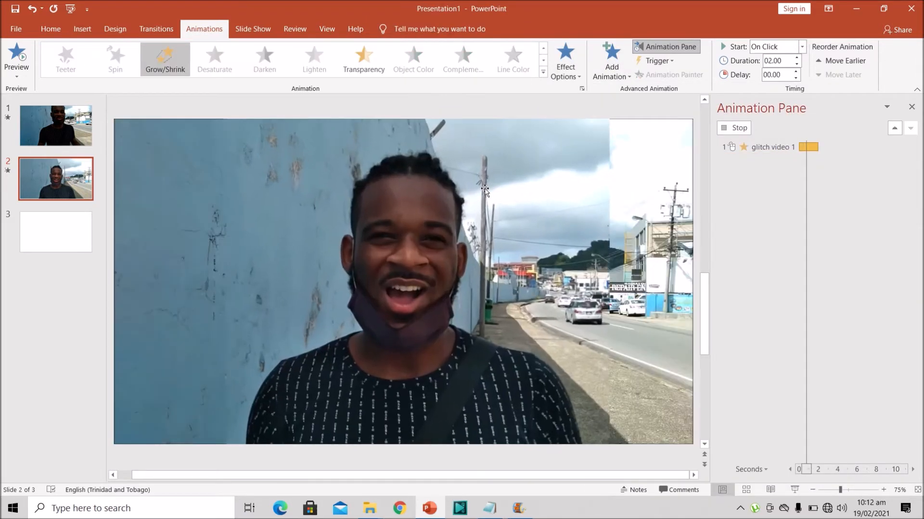
left_click(487, 188)
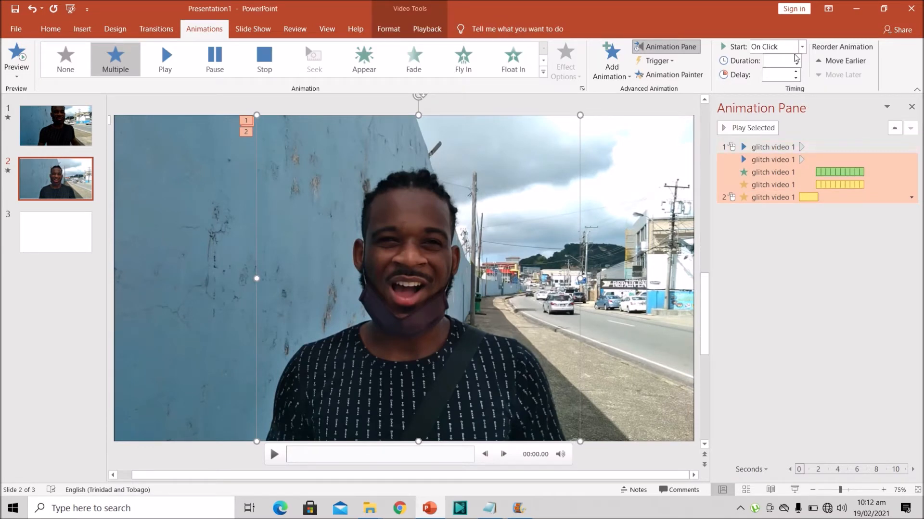
left_click(771, 198)
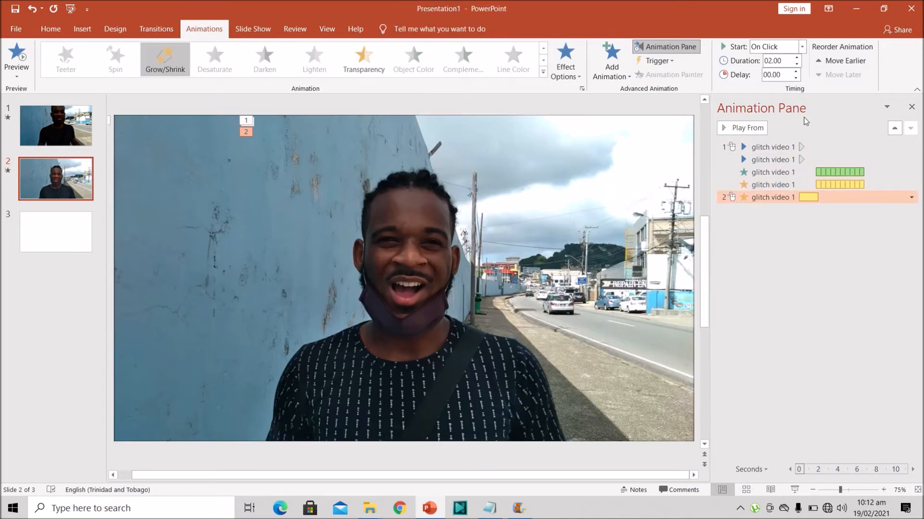
left_click(802, 46)
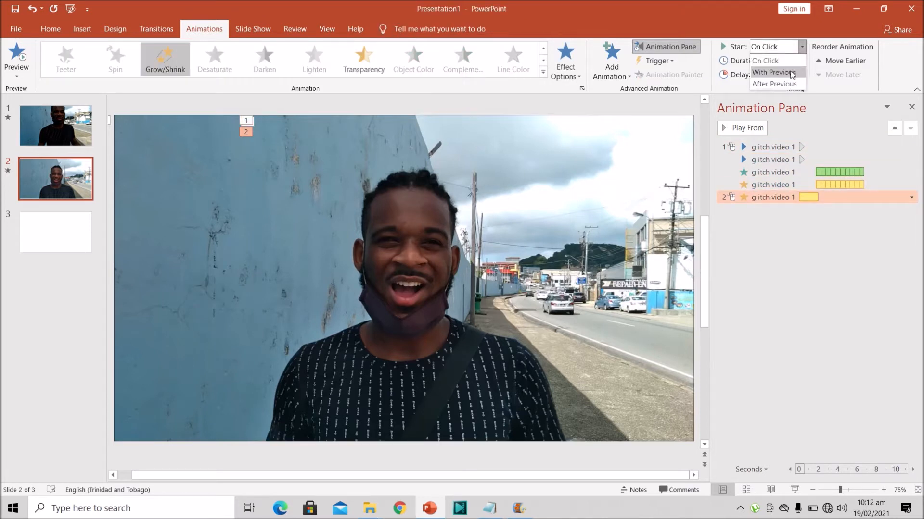
left_click(792, 74)
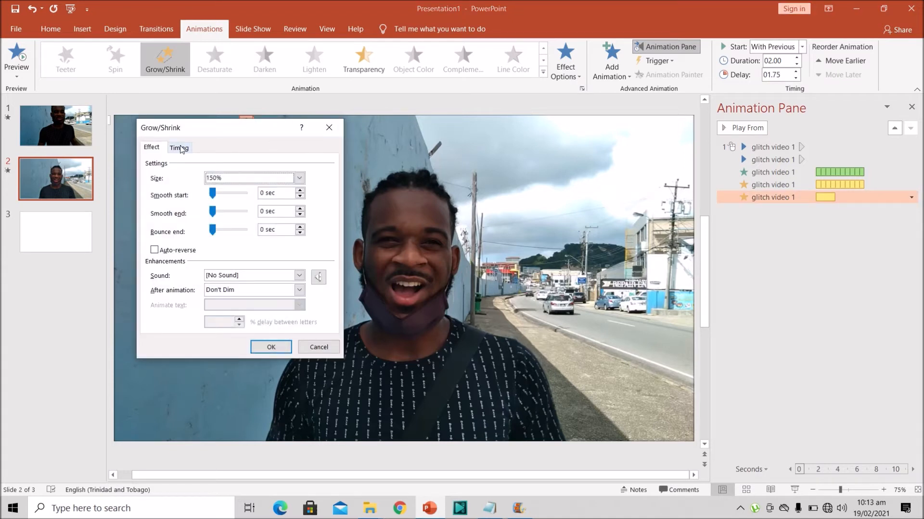
Set the Grow/Shrink animation to repeat 10 times, with a bounce end of 0.98 seconds
left_click(180, 149)
left_click(268, 208)
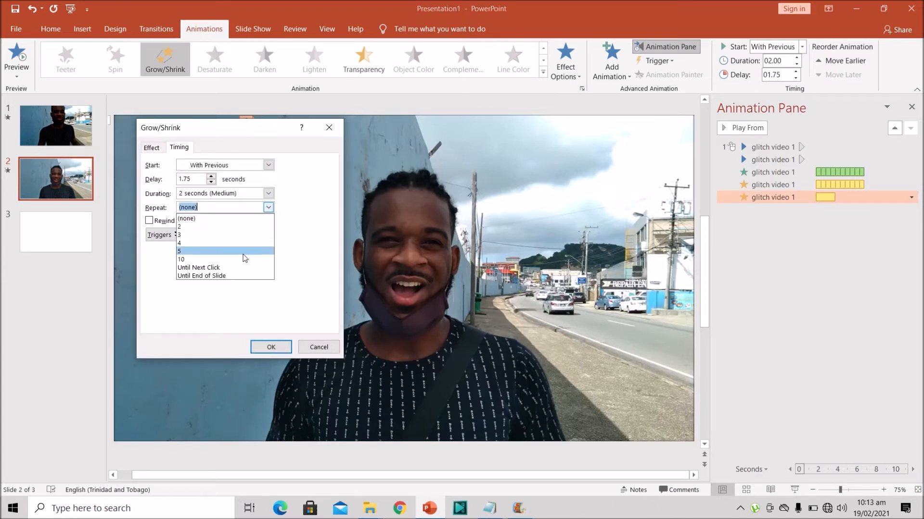
left_click(240, 260)
left_click(157, 150)
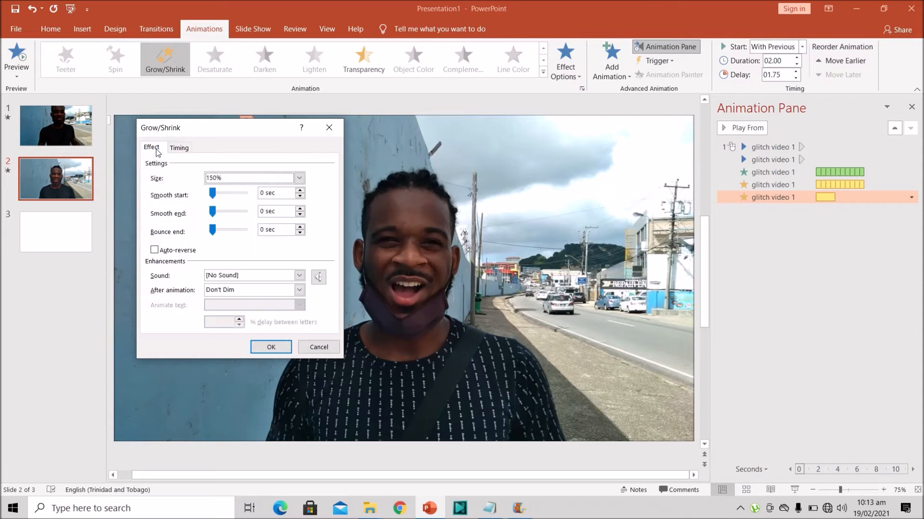
left_click_drag(212, 233, 228, 232)
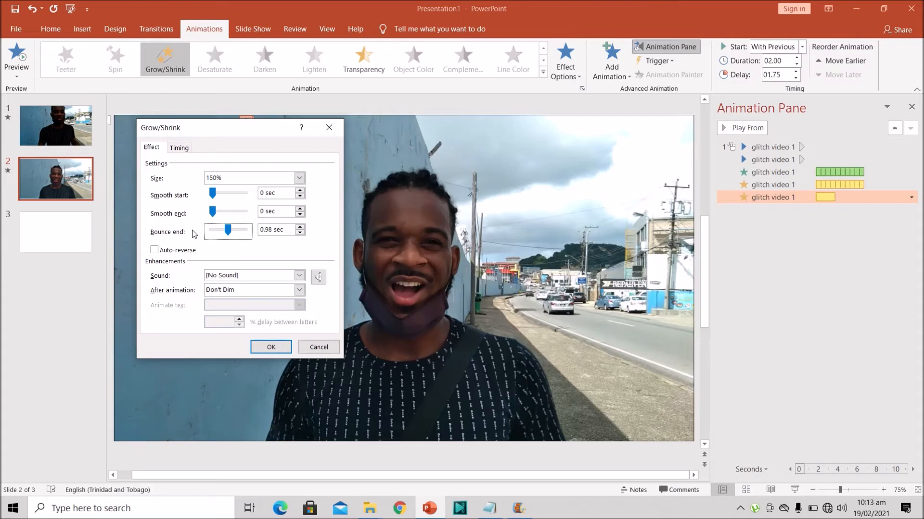
left_click(271, 348)
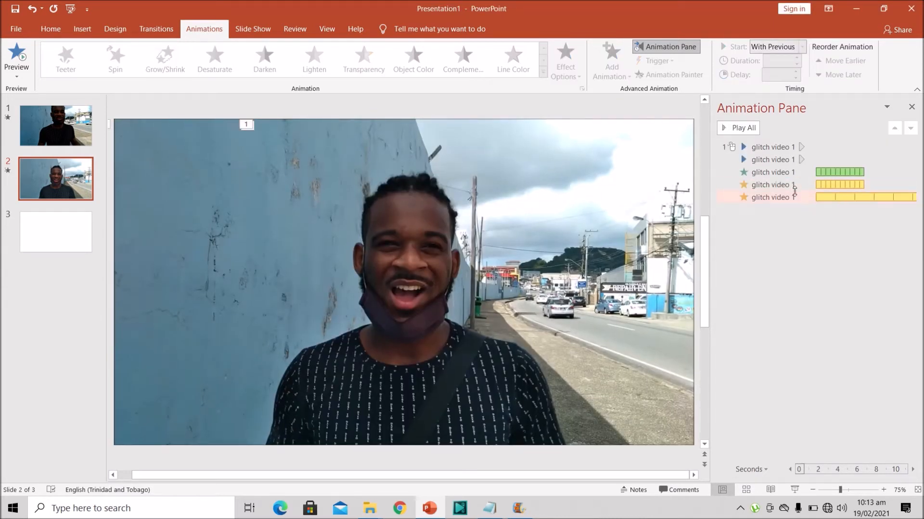
Set the Grow/Shrink animation's duration to 1 second (Fast) and its repeat count to 5
double_click(793, 193)
left_click(180, 151)
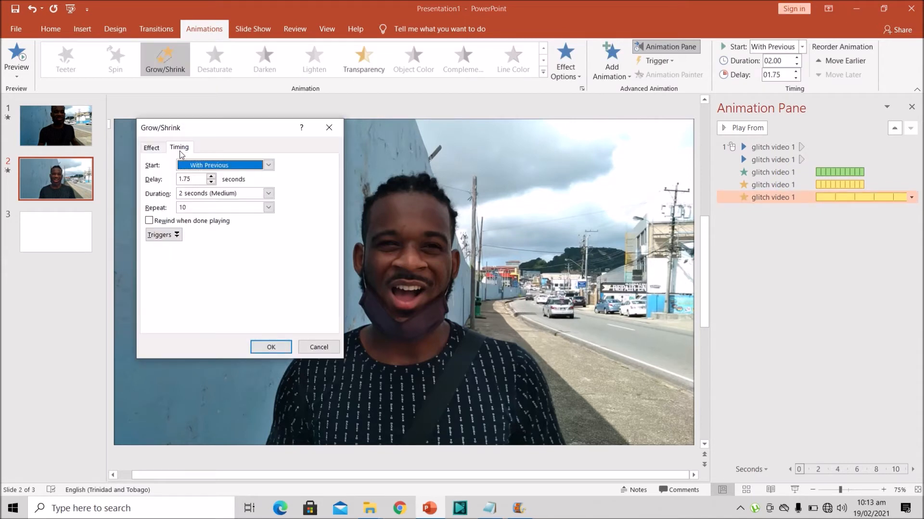
left_click(268, 194)
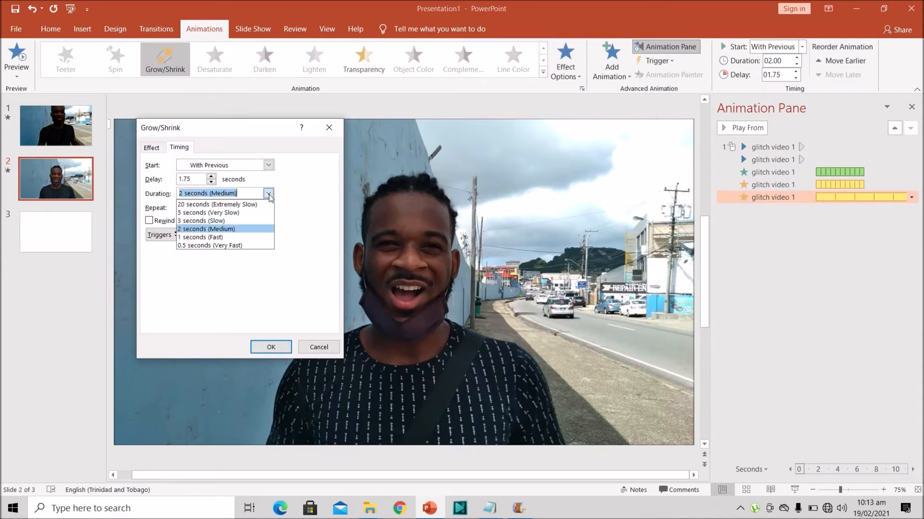
left_click(260, 237)
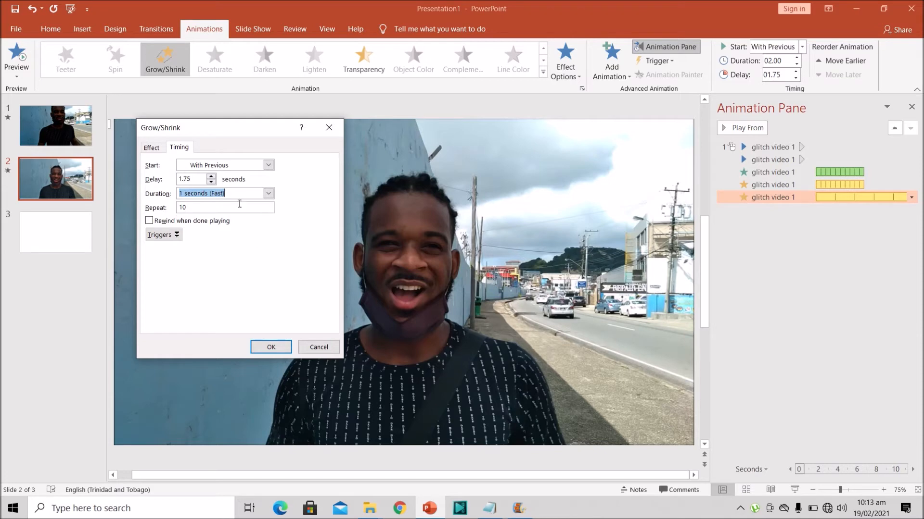
left_click(268, 207)
left_click(237, 251)
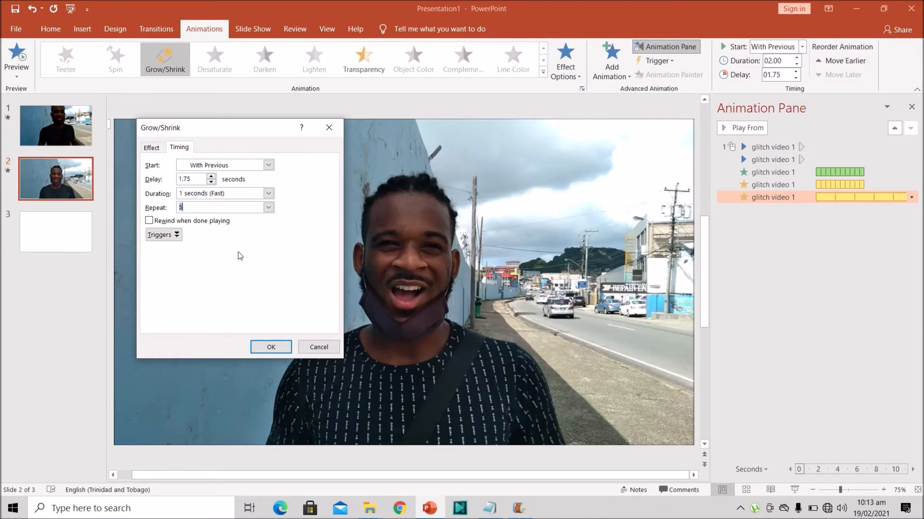
left_click(269, 346)
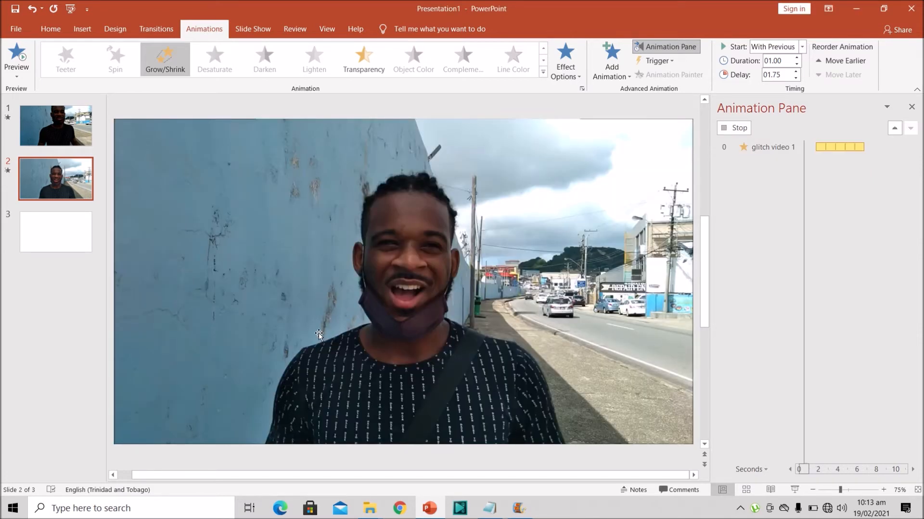
Preview all the animations on the slide and mute the cropped video's sound
left_click(792, 254)
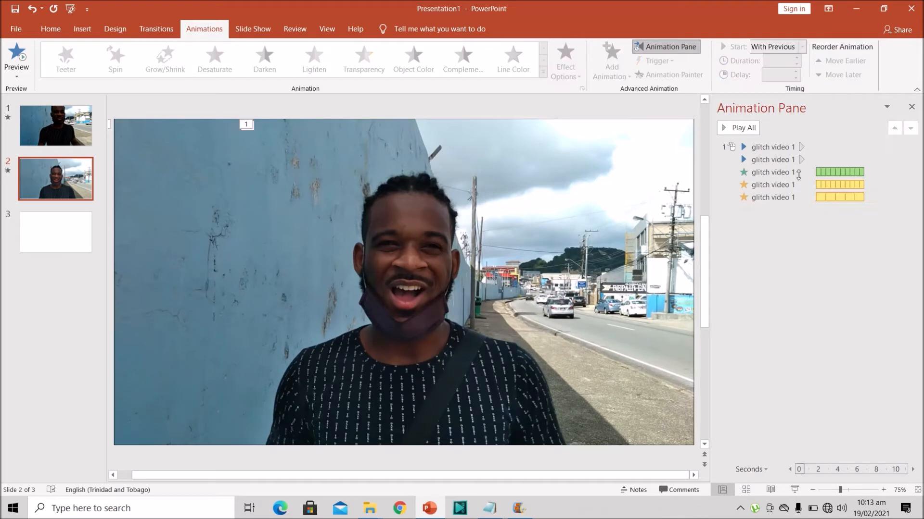
left_click(752, 126)
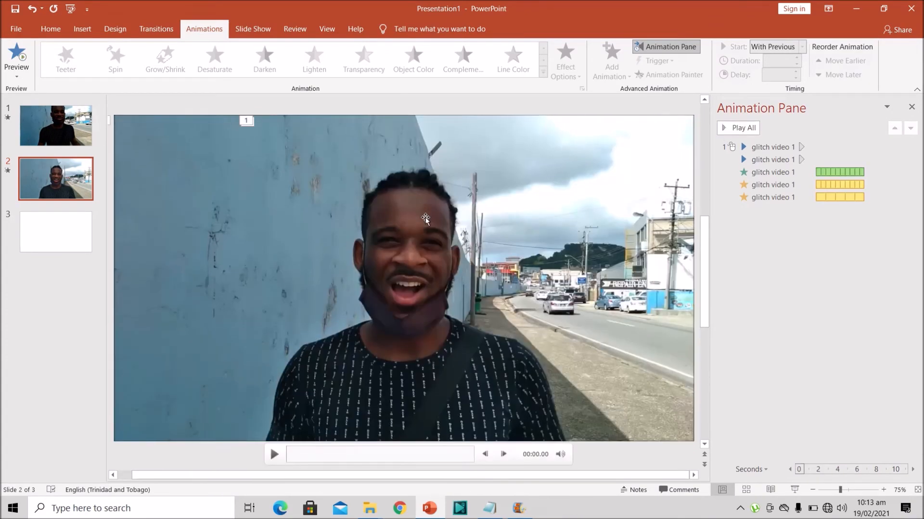
left_click(425, 218)
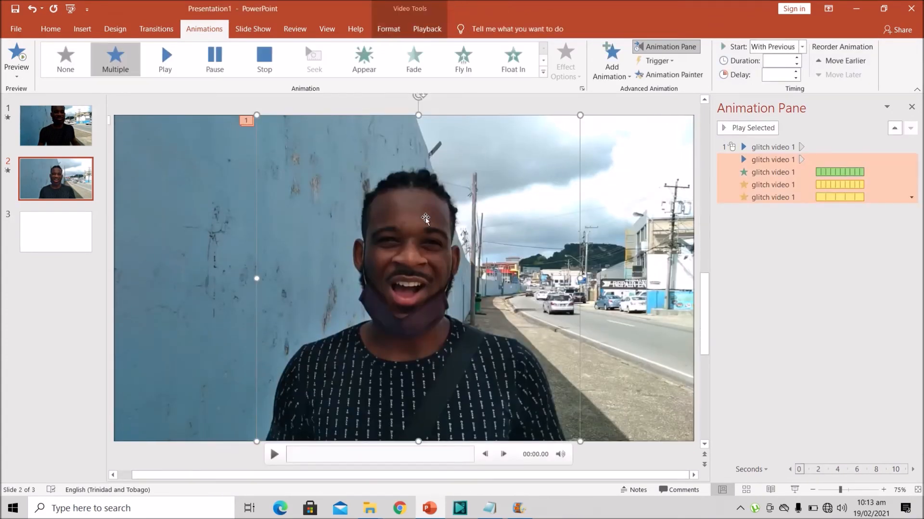
left_click(561, 455)
left_click(813, 351)
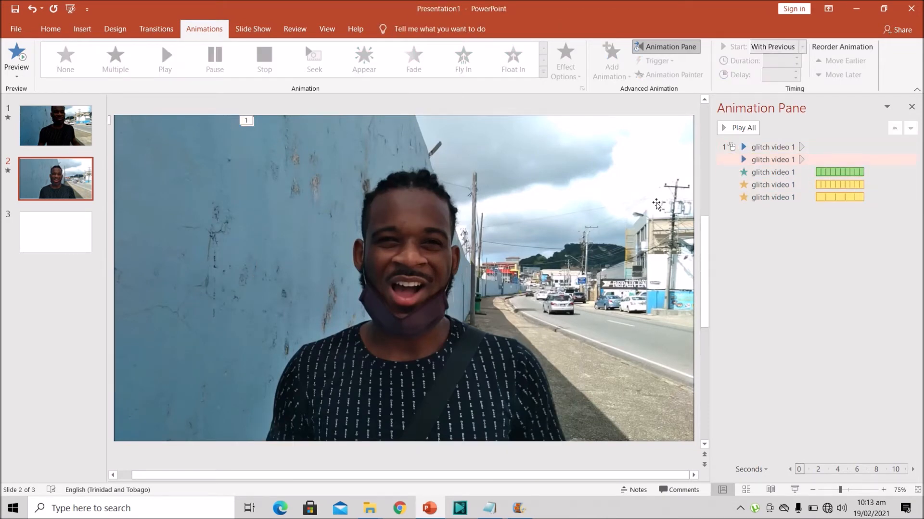
Add a Spring motion path to the cropped video, starting With Previous with a 1.75-second delay
left_click(657, 204)
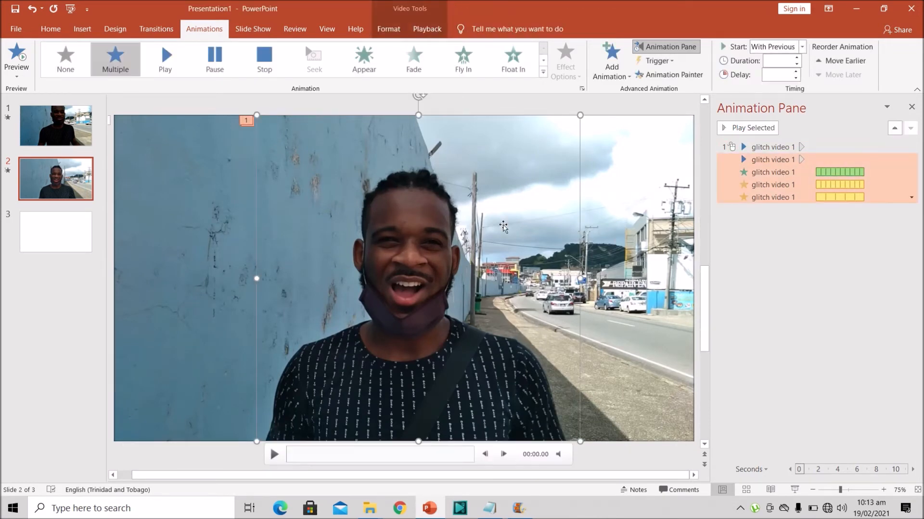
left_click(599, 76)
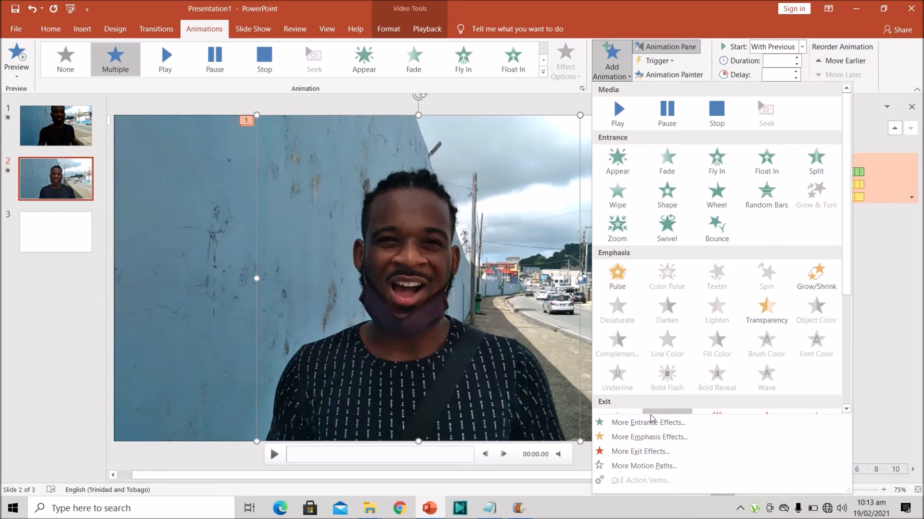
left_click(634, 472)
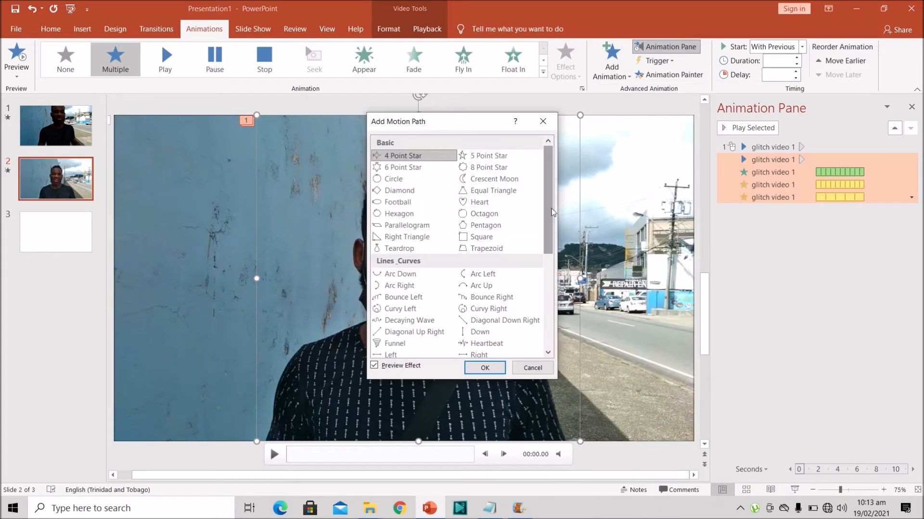
left_click_drag(553, 212, 546, 263)
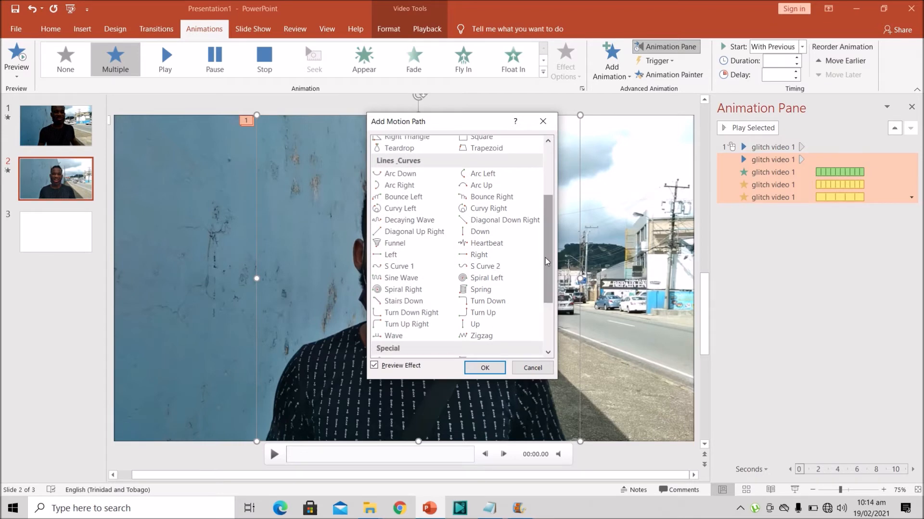
left_click(500, 290)
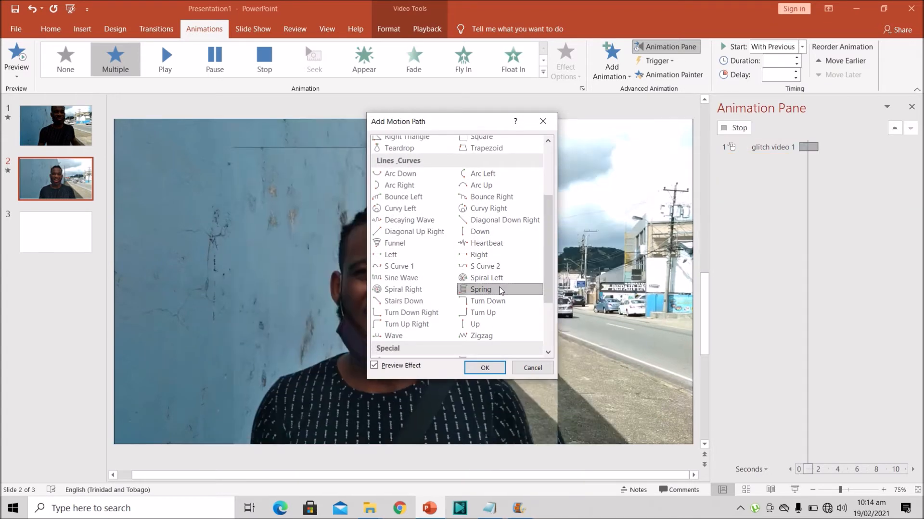
left_click(483, 367)
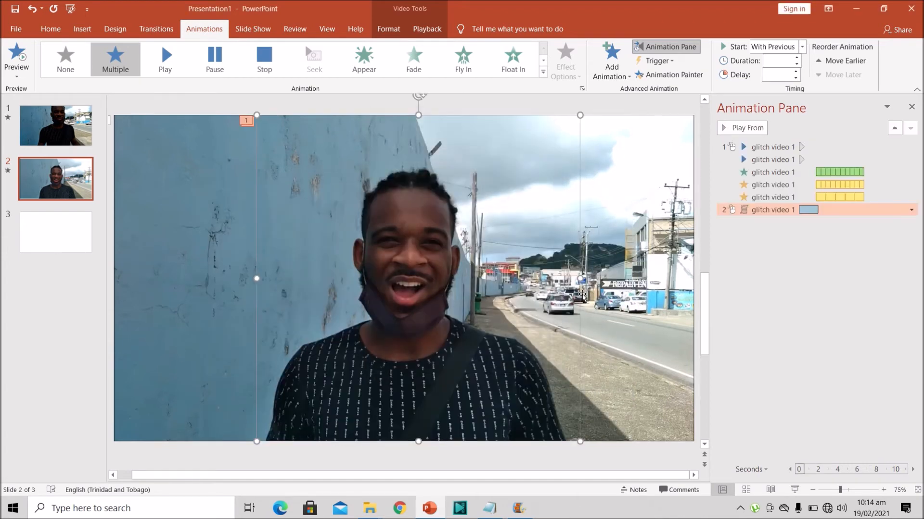
left_click(801, 46)
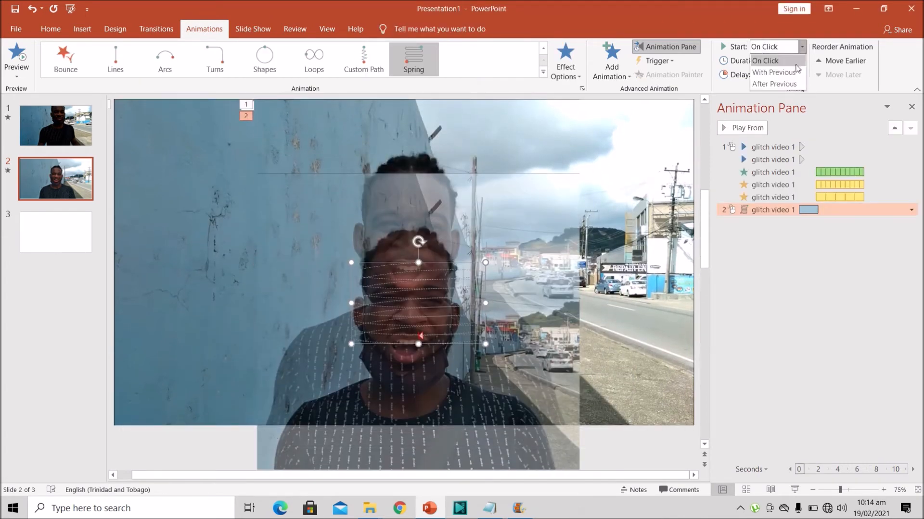
left_click(796, 73)
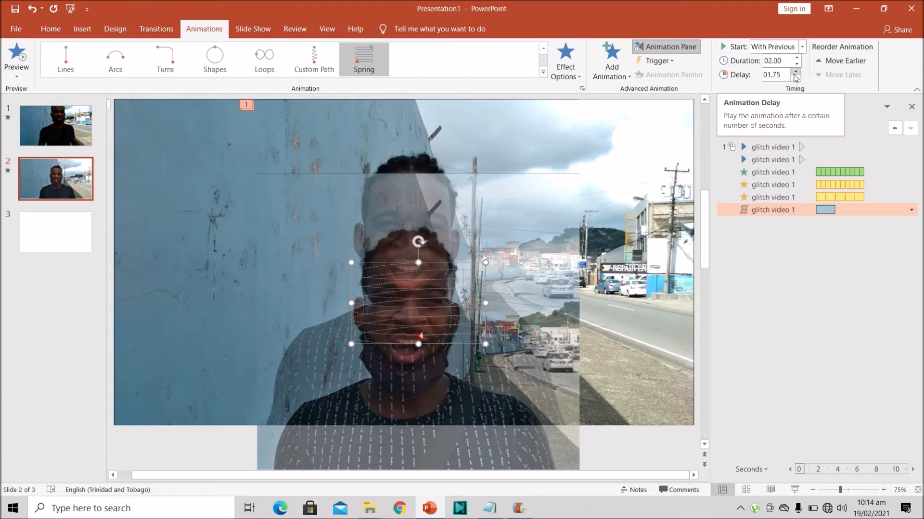
Set the Spring motion path's duration to 0.5 seconds (Very Fast) and make it repeat 10 times
double_click(771, 210)
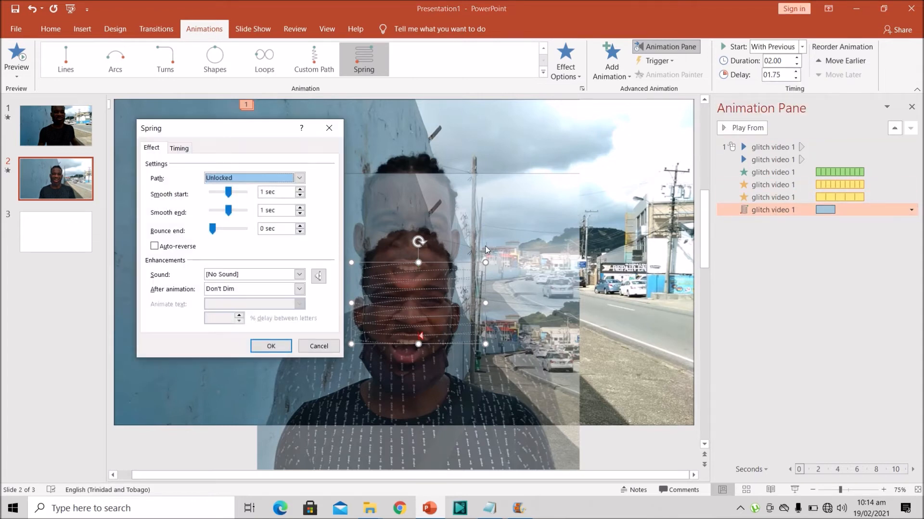
left_click(187, 148)
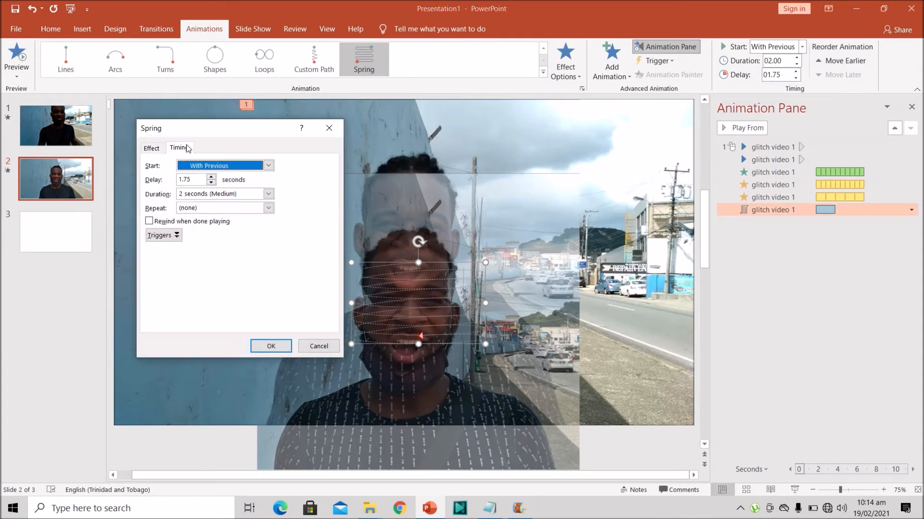
left_click(268, 193)
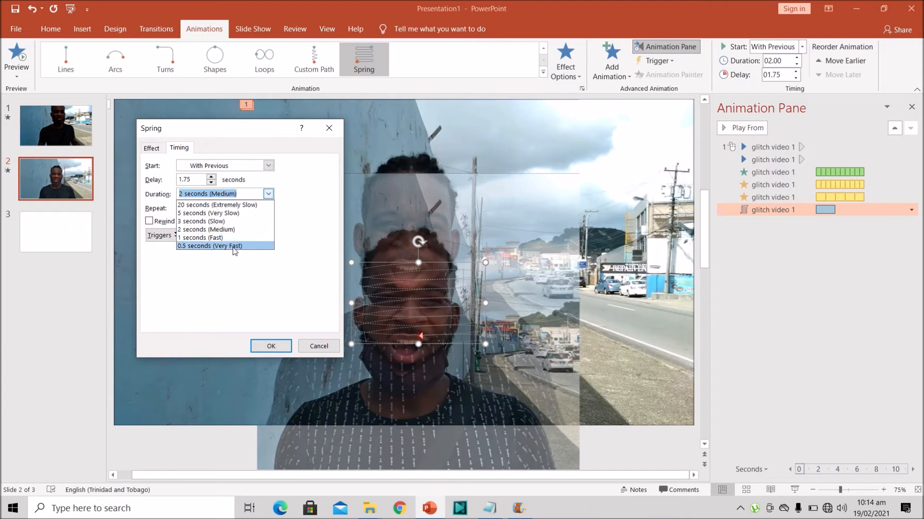
left_click(233, 247)
left_click(269, 208)
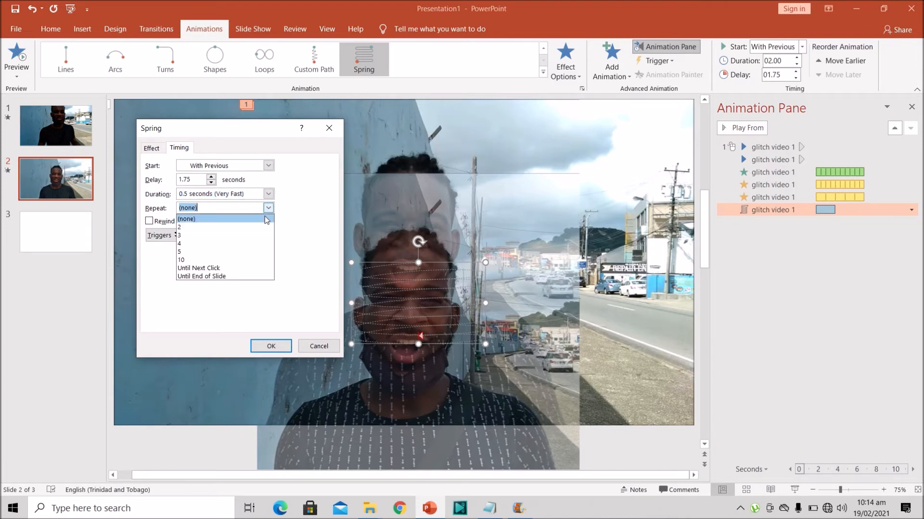
left_click(234, 264)
left_click(286, 347)
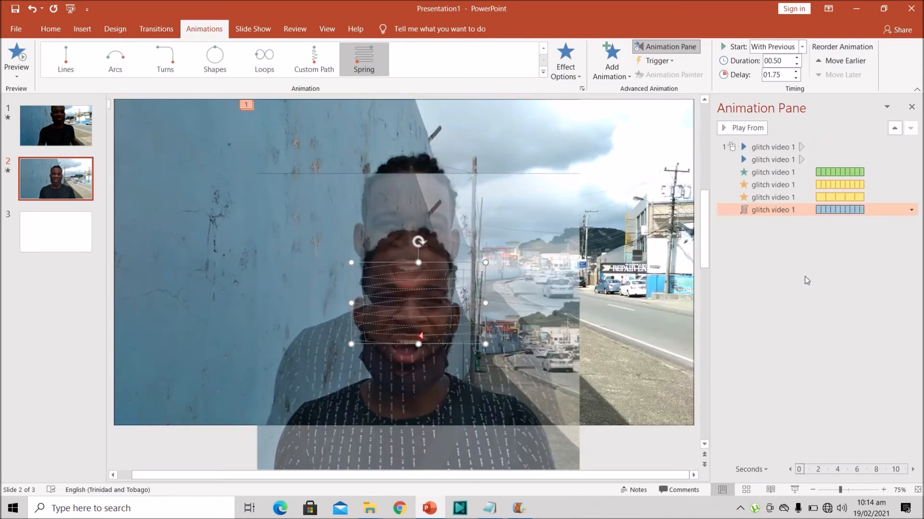
Apply the fifth Soft Edges variation to the cropped video and play all the slide's animations
left_click(746, 128)
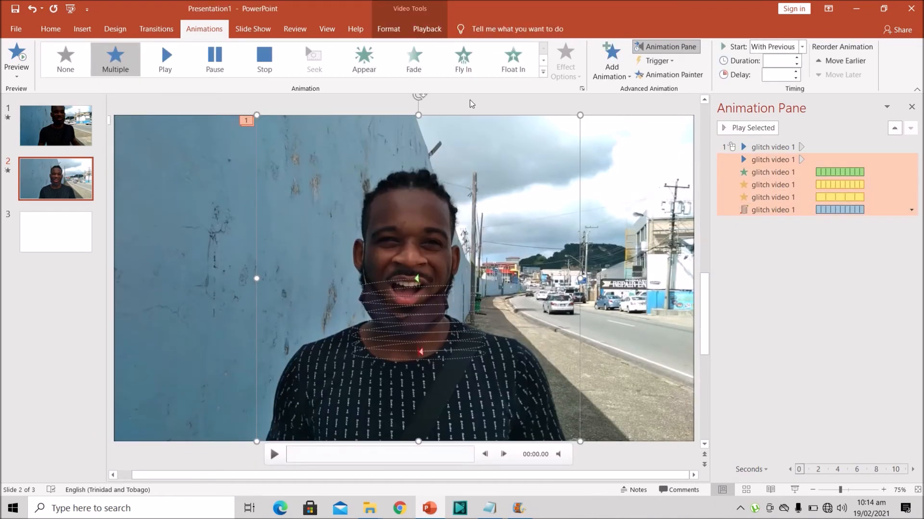
scroll(456, 164, "up", 1)
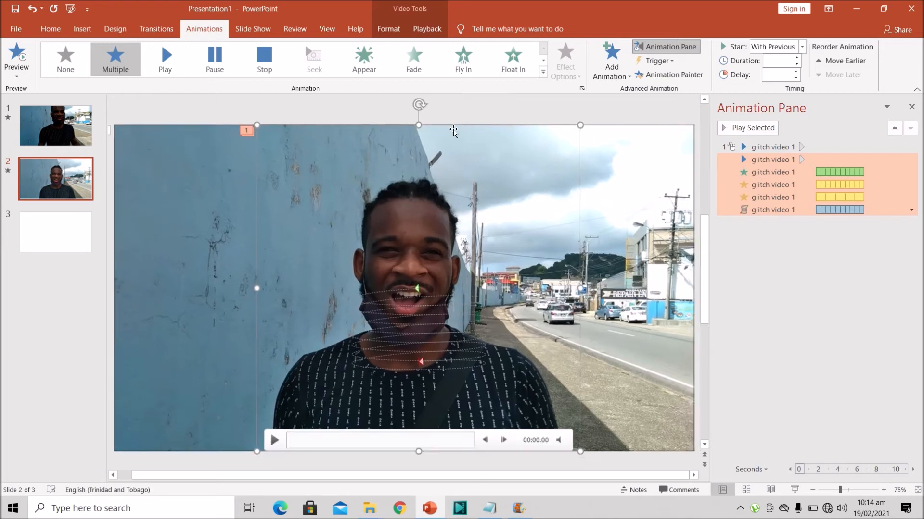
left_click(388, 30)
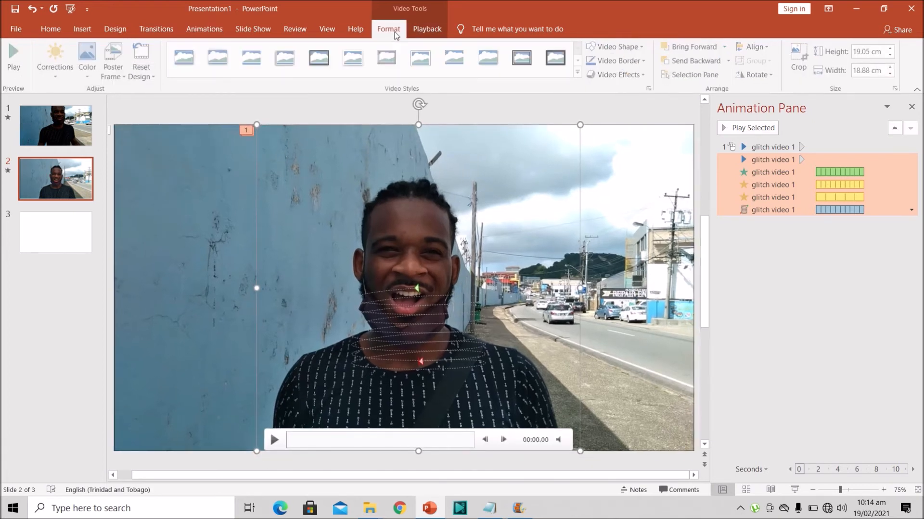
left_click(626, 75)
mouse_move(640, 211)
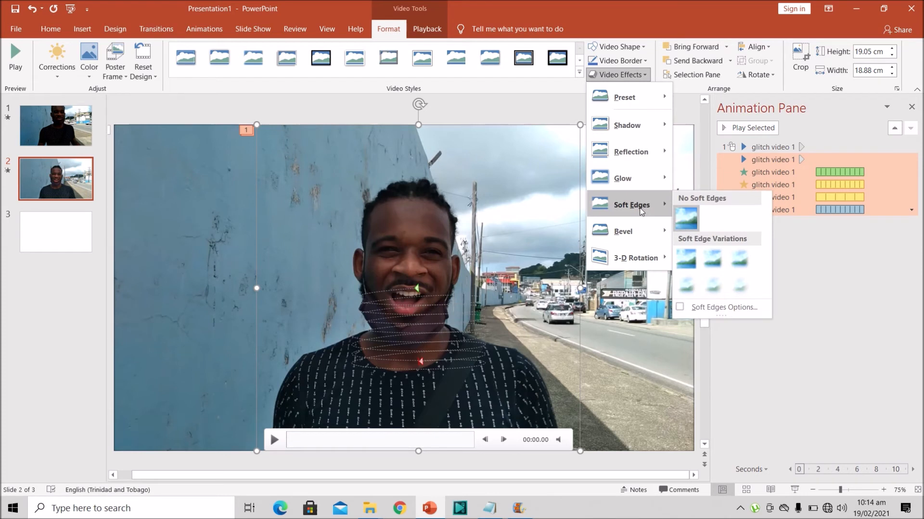
left_click(720, 285)
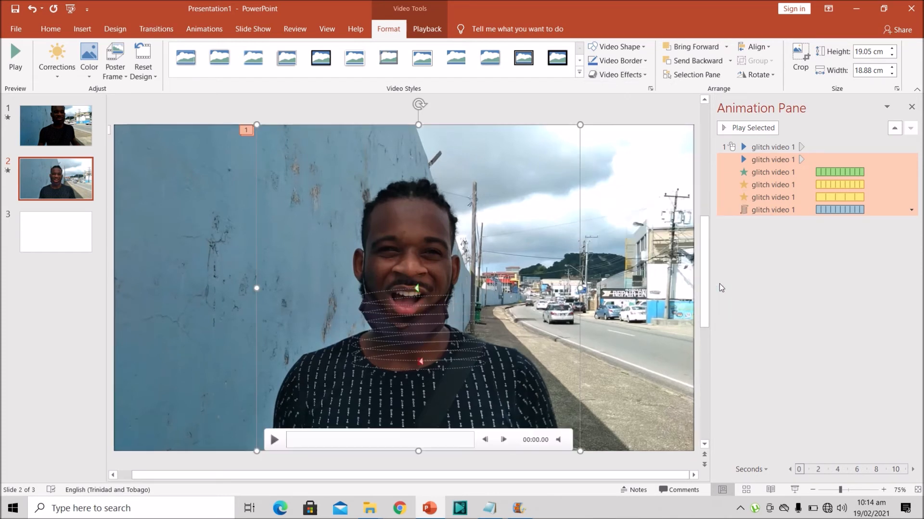
left_click(734, 286)
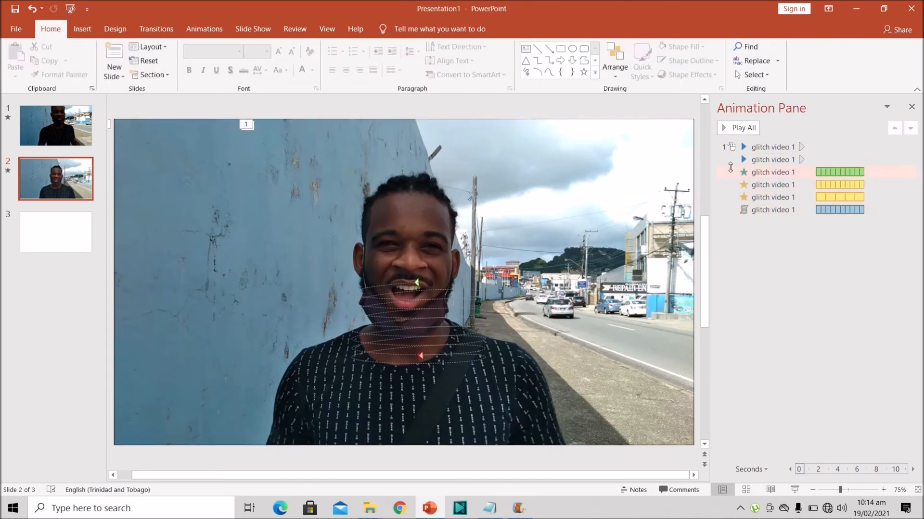
left_click(741, 127)
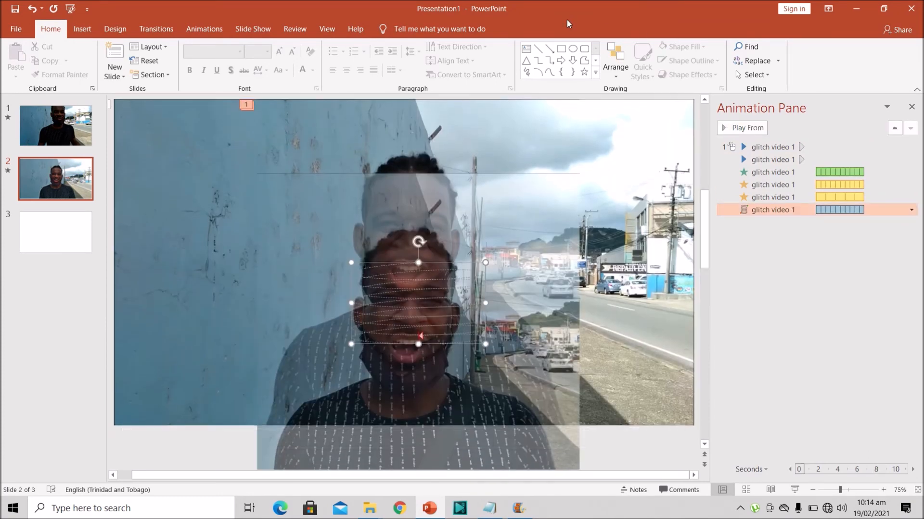
Add a Disappear exit animation to the cropped video, starting With Previous with a 6.75-second delay
left_click(224, 29)
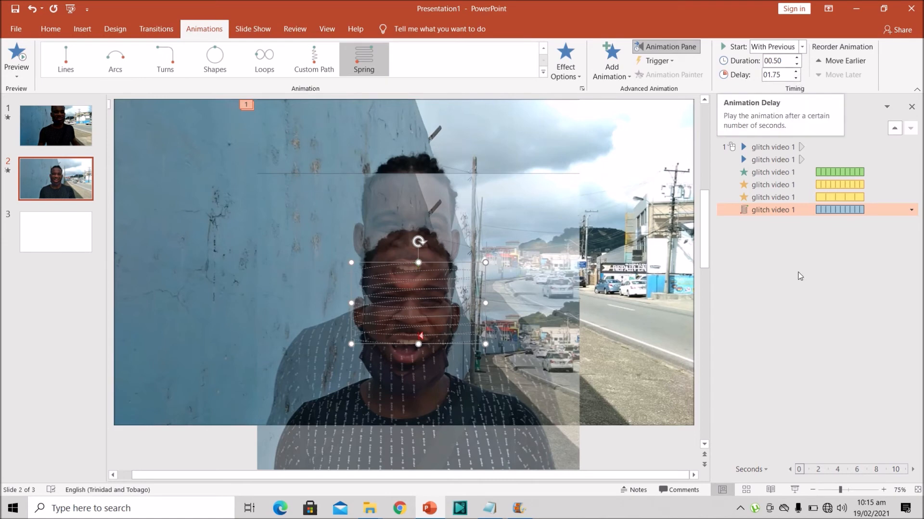
left_click(519, 260)
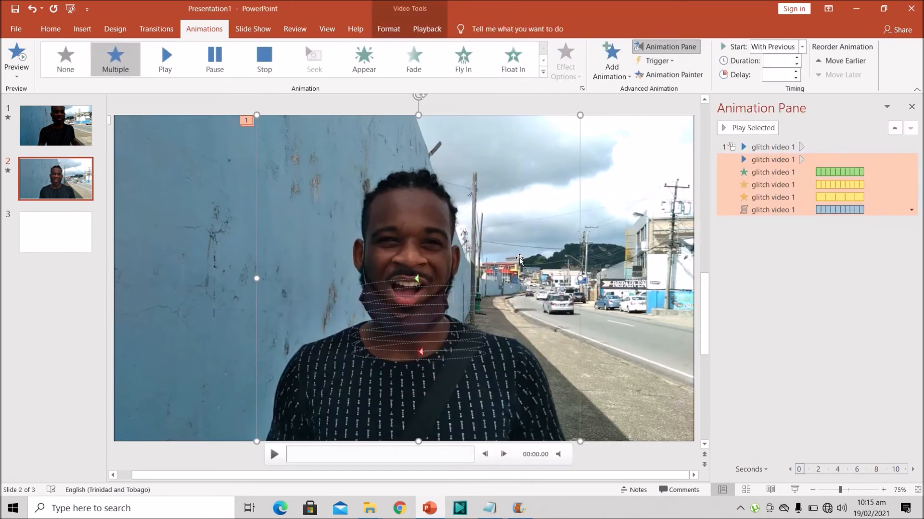
left_click(611, 68)
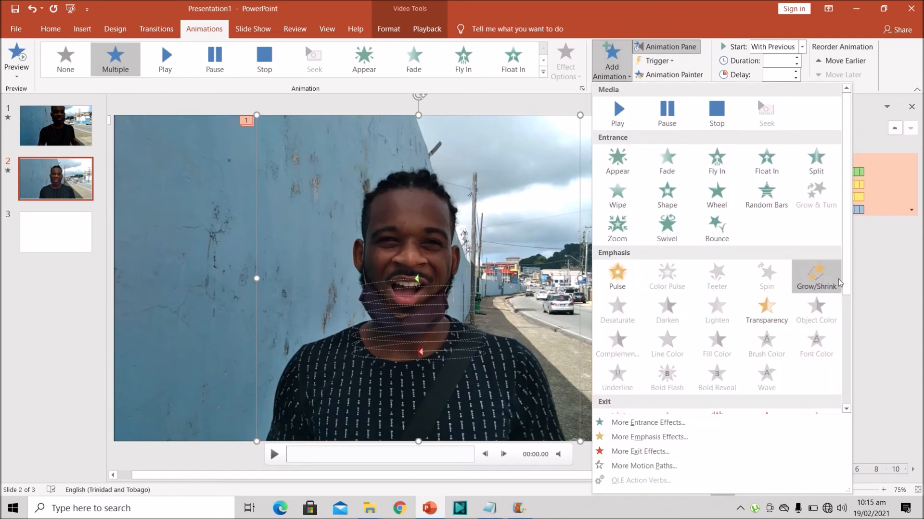
scroll(846, 284, "down", 3)
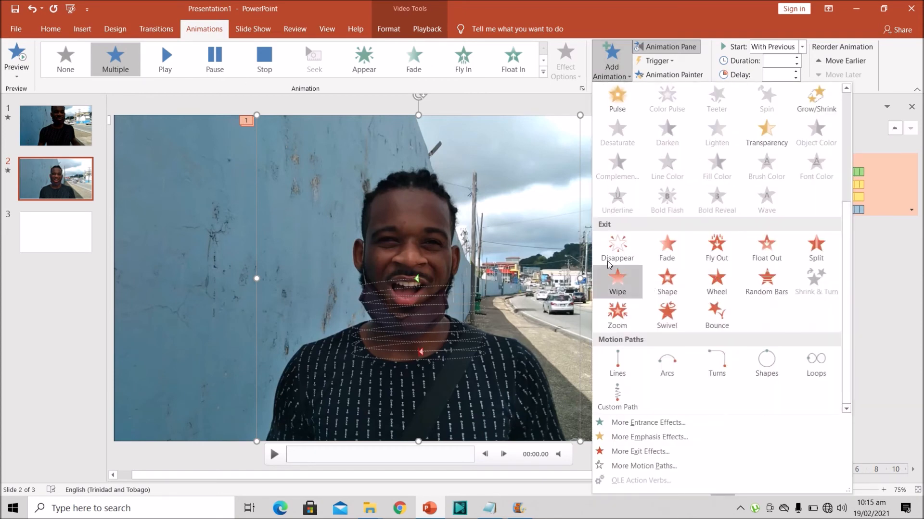
left_click(613, 248)
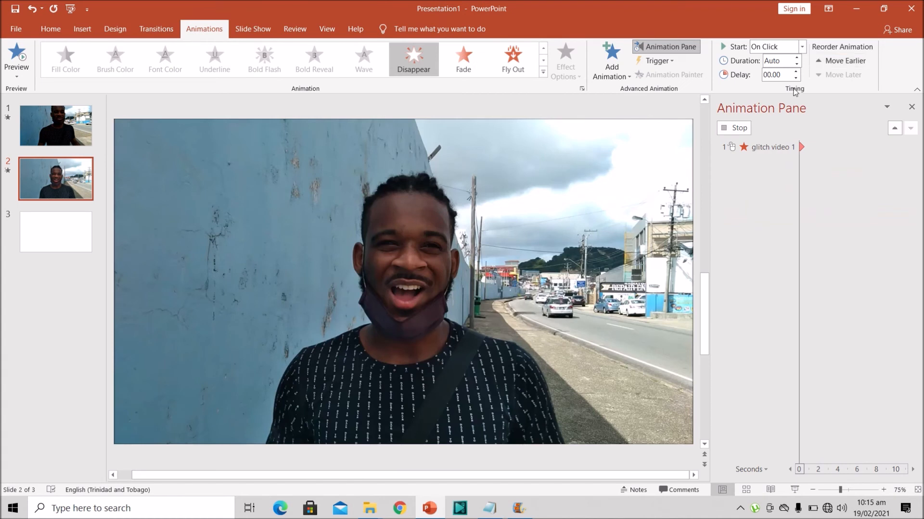
left_click(801, 47)
left_click(796, 71)
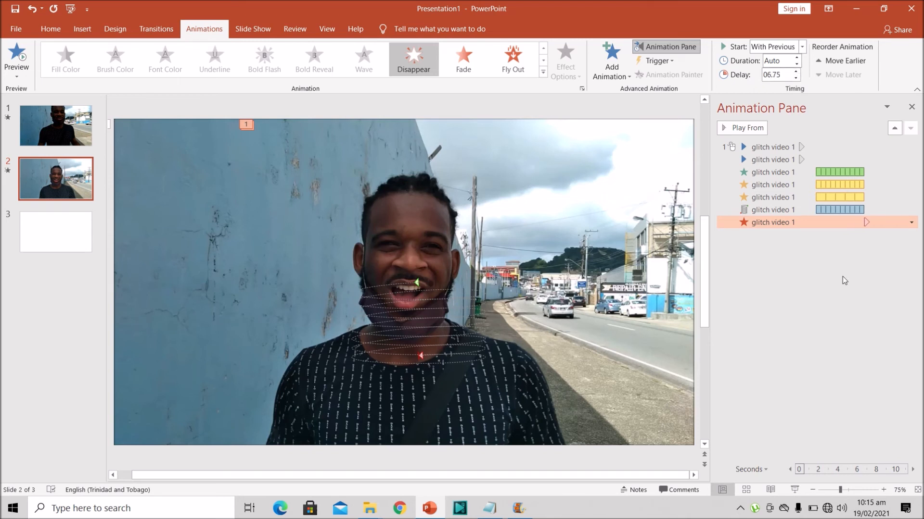
Play the slide's full animation sequence to check the glitch effect and its exit, then stop the preview
left_click(853, 307)
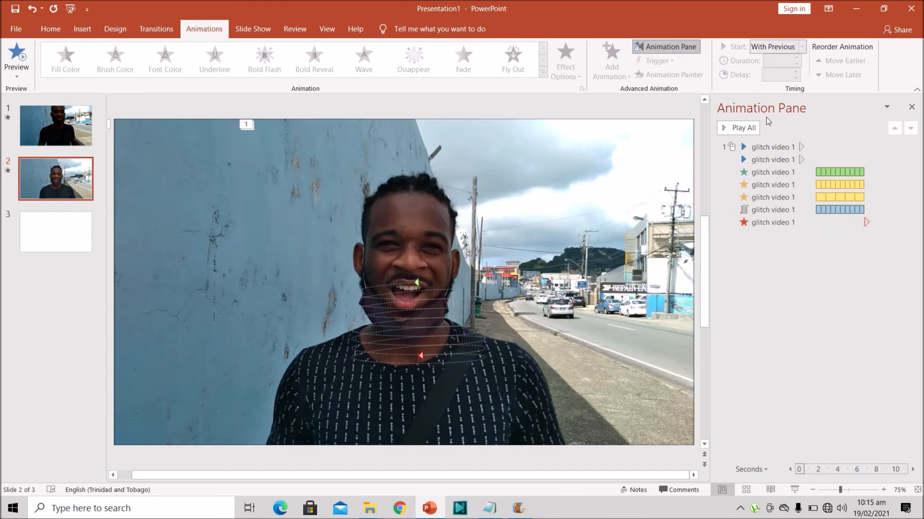
left_click(748, 132)
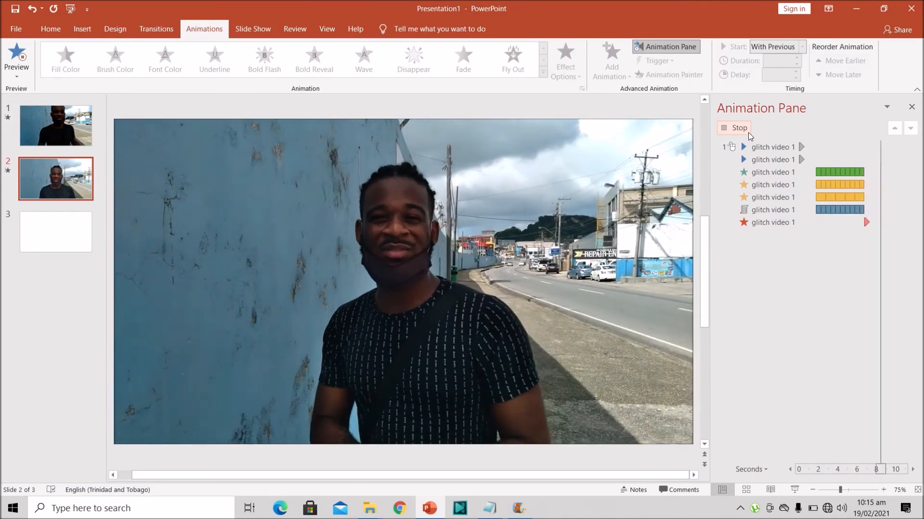
left_click(748, 132)
left_click(458, 261)
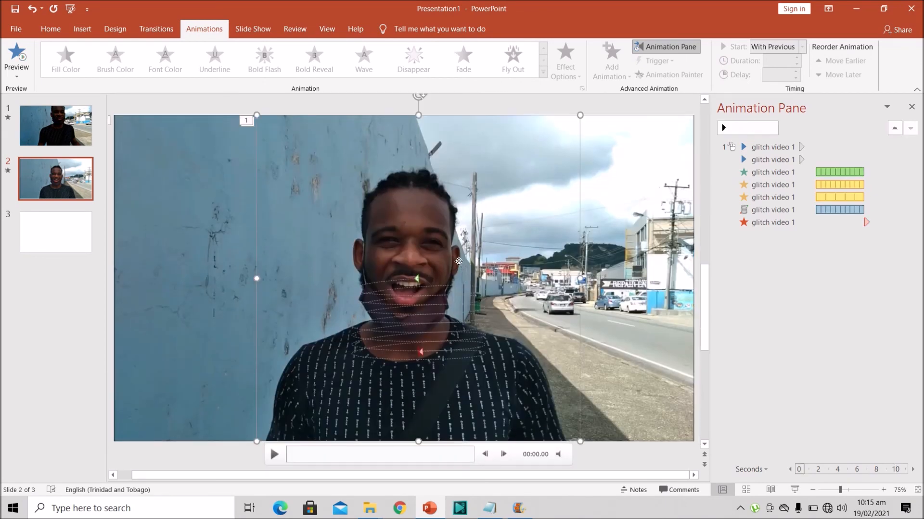
left_click(782, 324)
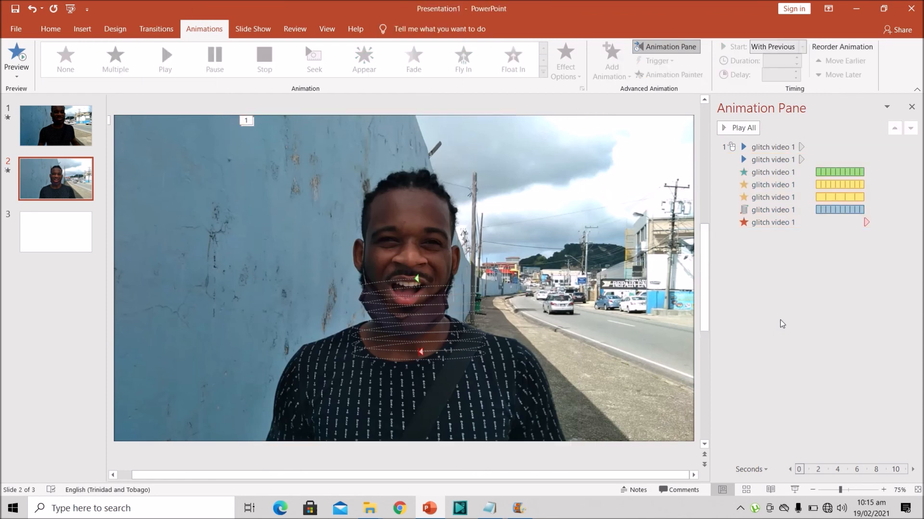